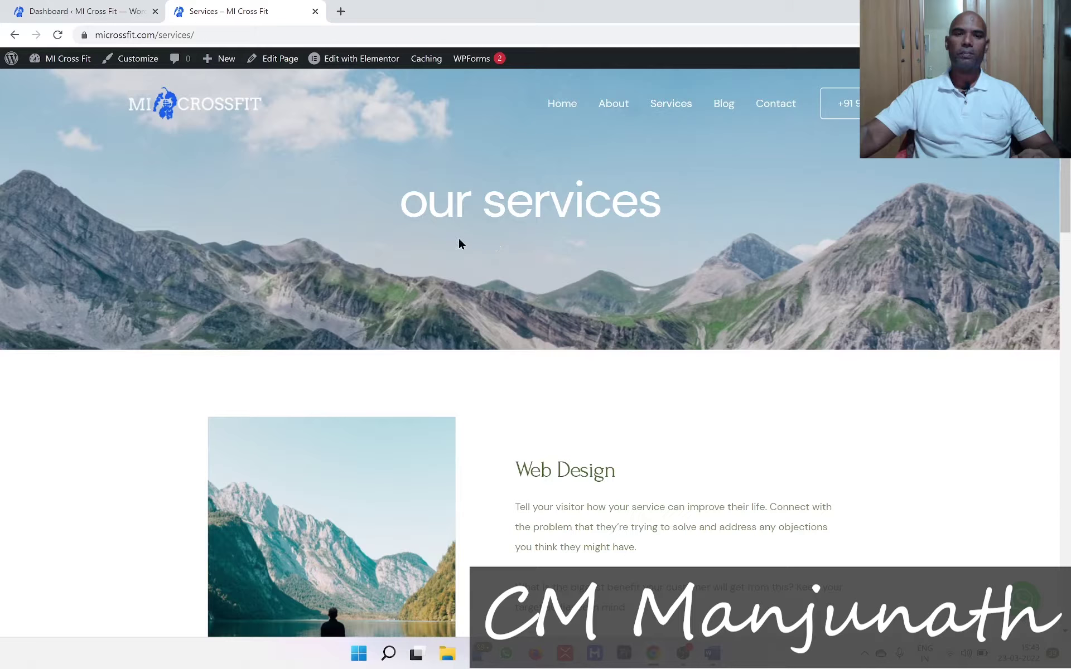
Step: Open the live Services page in the Elementor editor from the admin bar
click(368, 61)
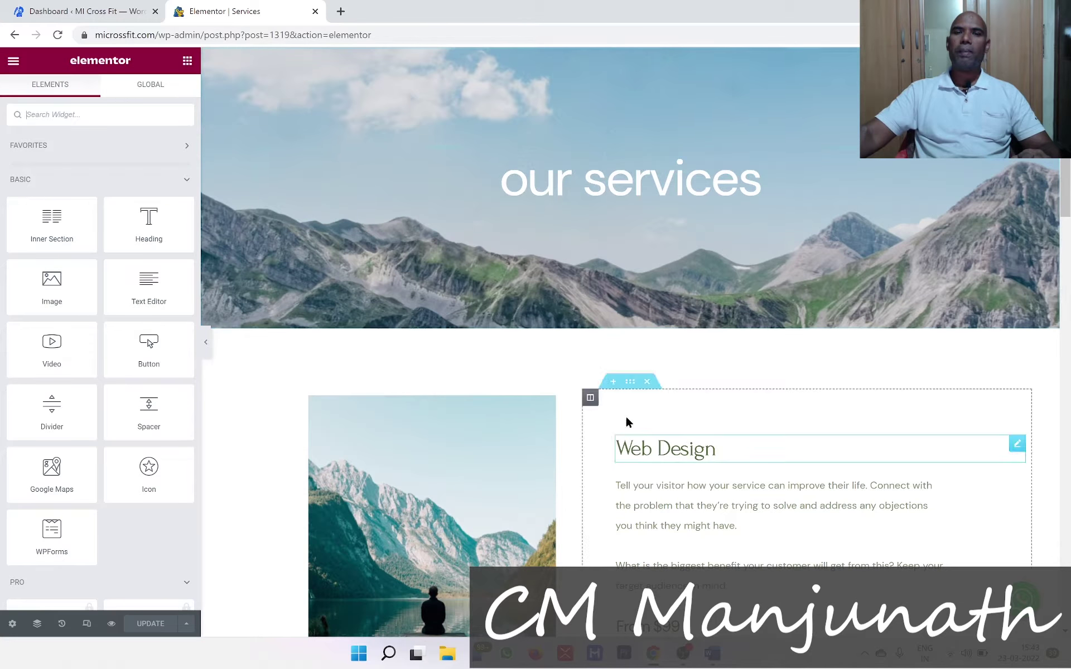
Step: Replace the hero section's mountain background with the dumbbell-lifting gym photo
click(629, 62)
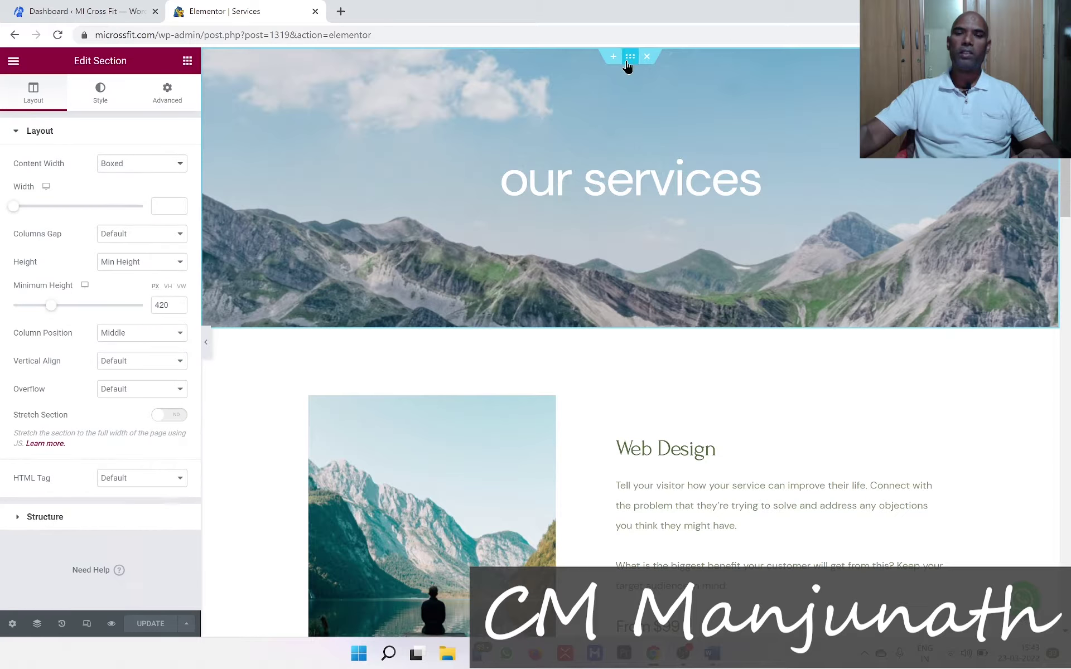
click(108, 94)
click(86, 282)
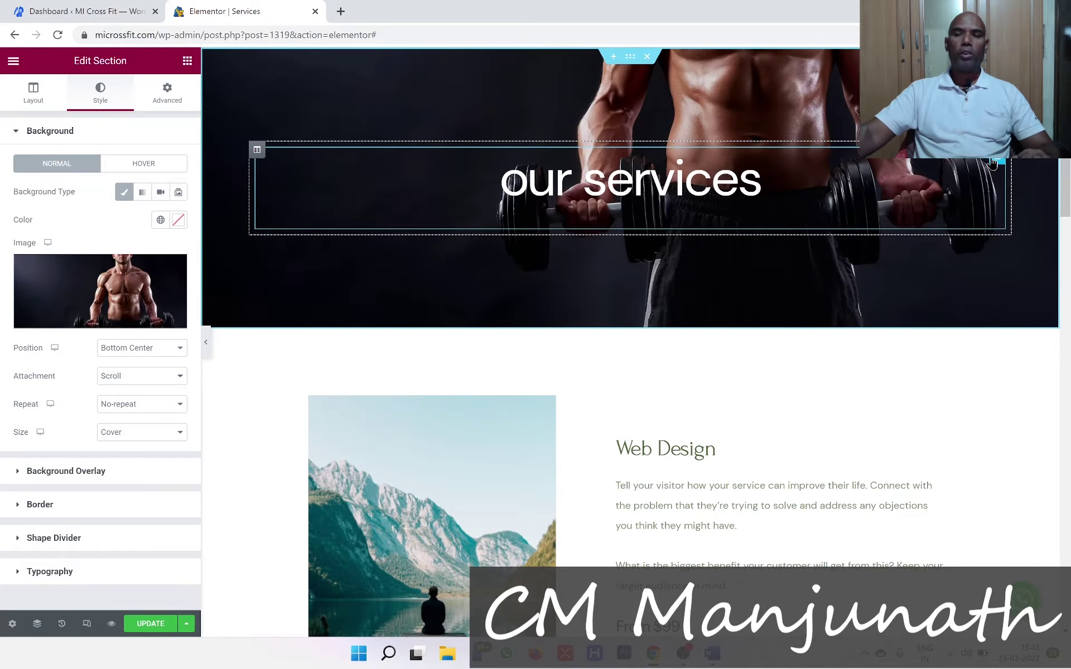
click(993, 162)
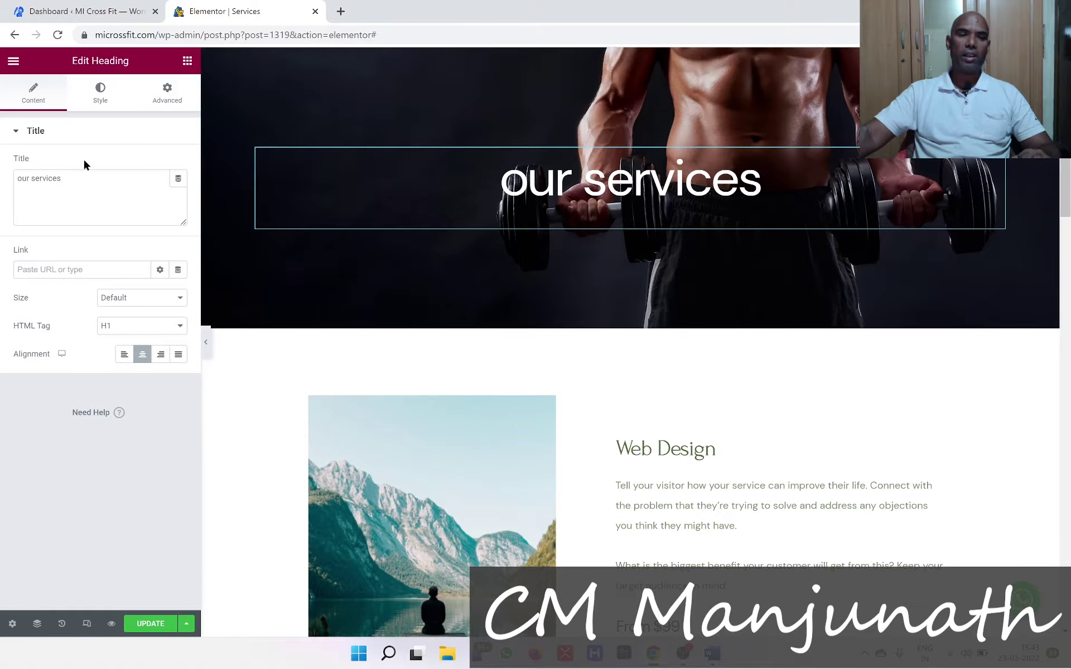
Step: Apply the global Heading font to the 'Our Services' hero title
click(100, 94)
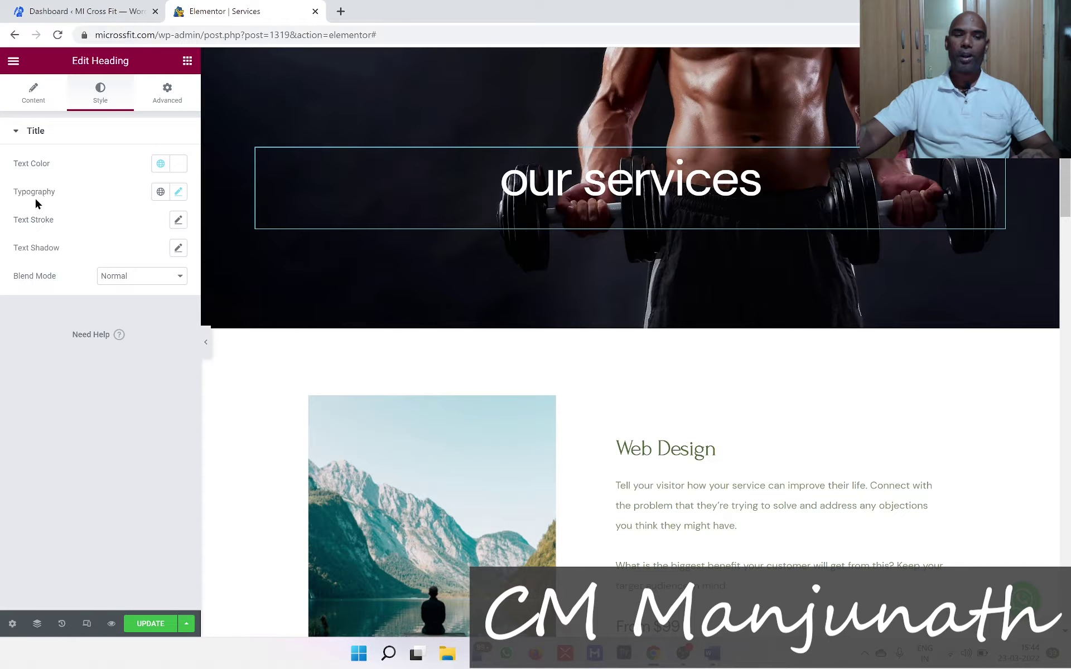
click(160, 192)
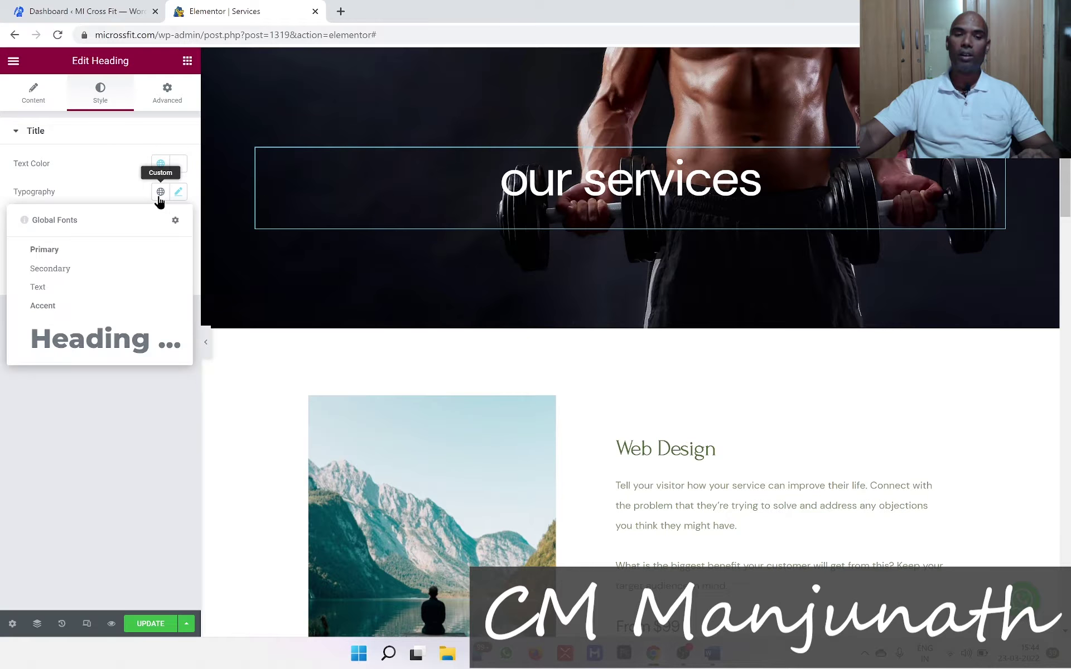
click(88, 349)
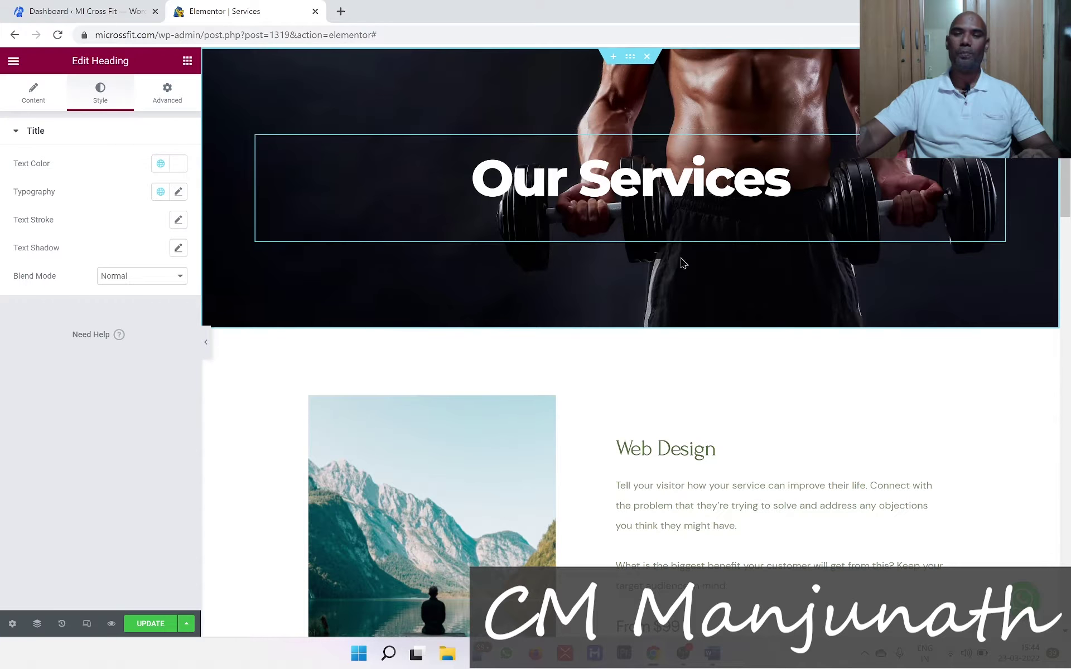
scroll(666, 192, down, 1)
scroll(678, 215, up, 1)
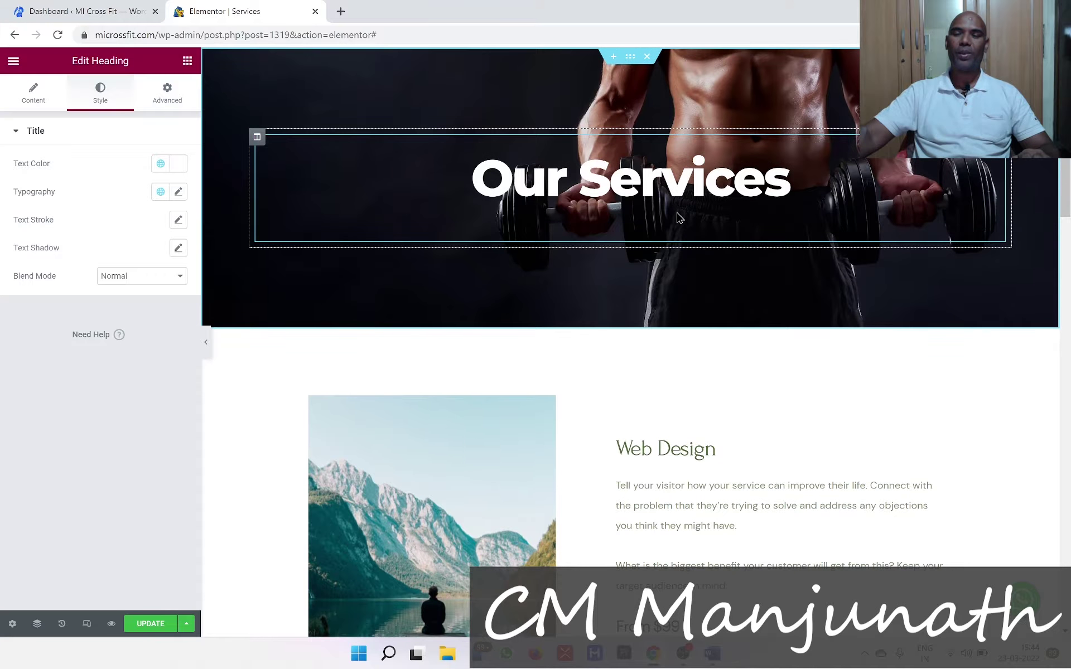
scroll(802, 359, down, 3)
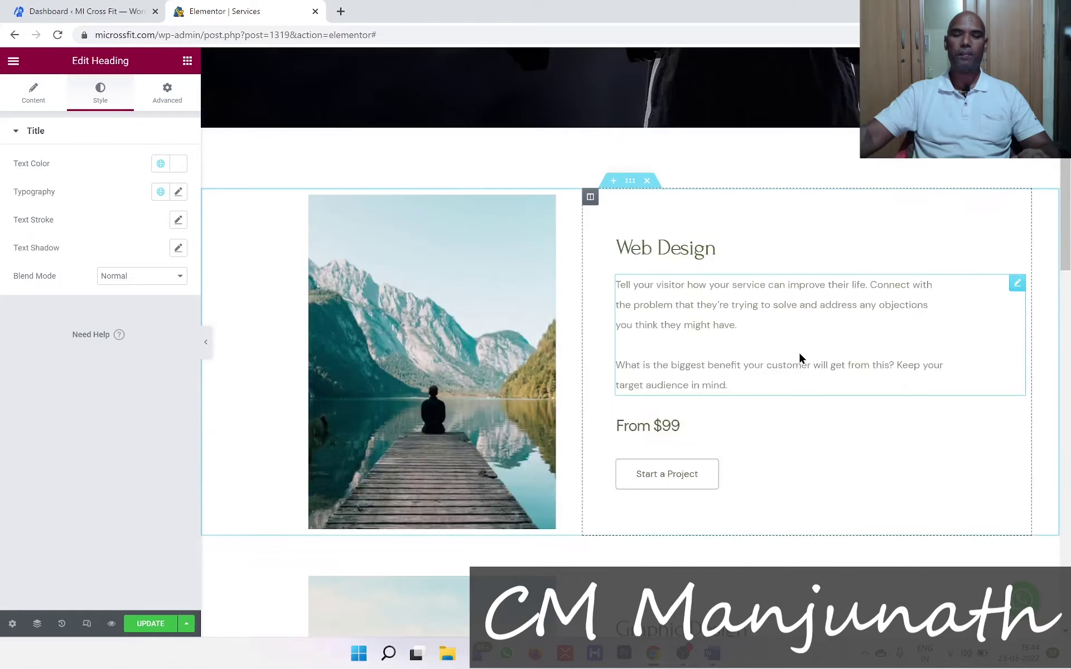
click(630, 181)
scroll(676, 343, down, 2)
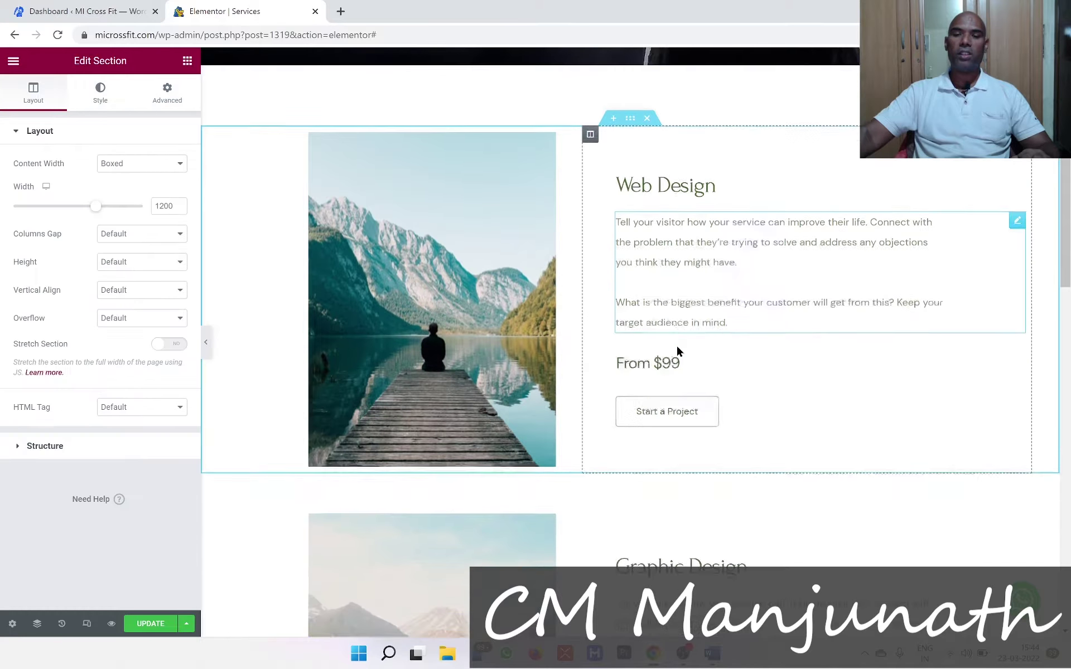
scroll(540, 411, down, 10)
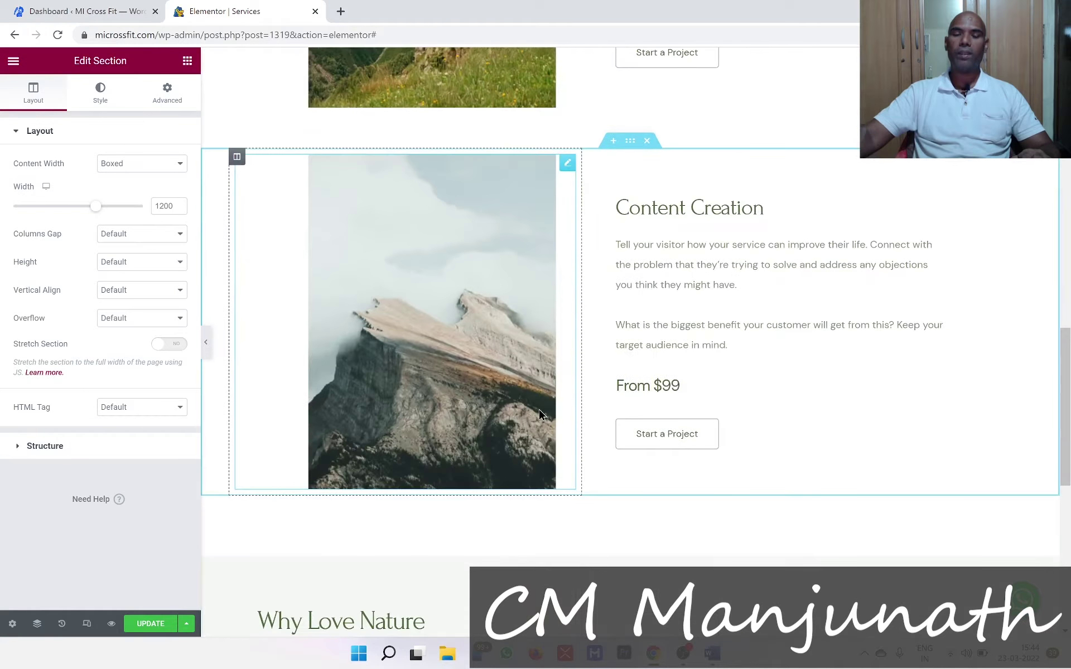
scroll(540, 416, up, 5)
scroll(539, 414, up, 10)
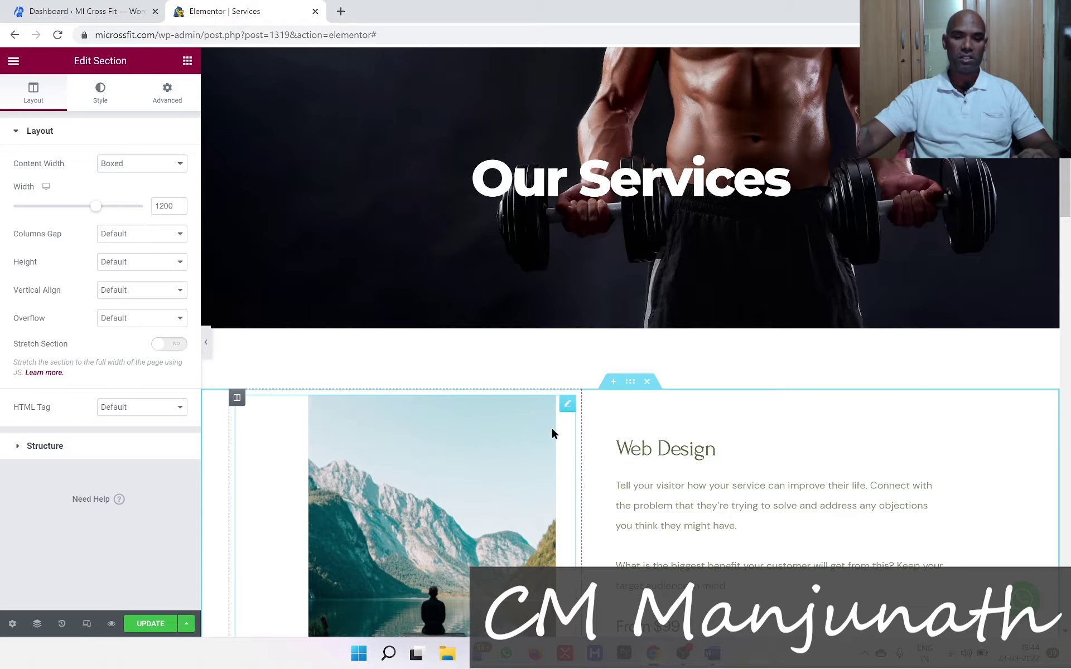
scroll(552, 433, down, 3)
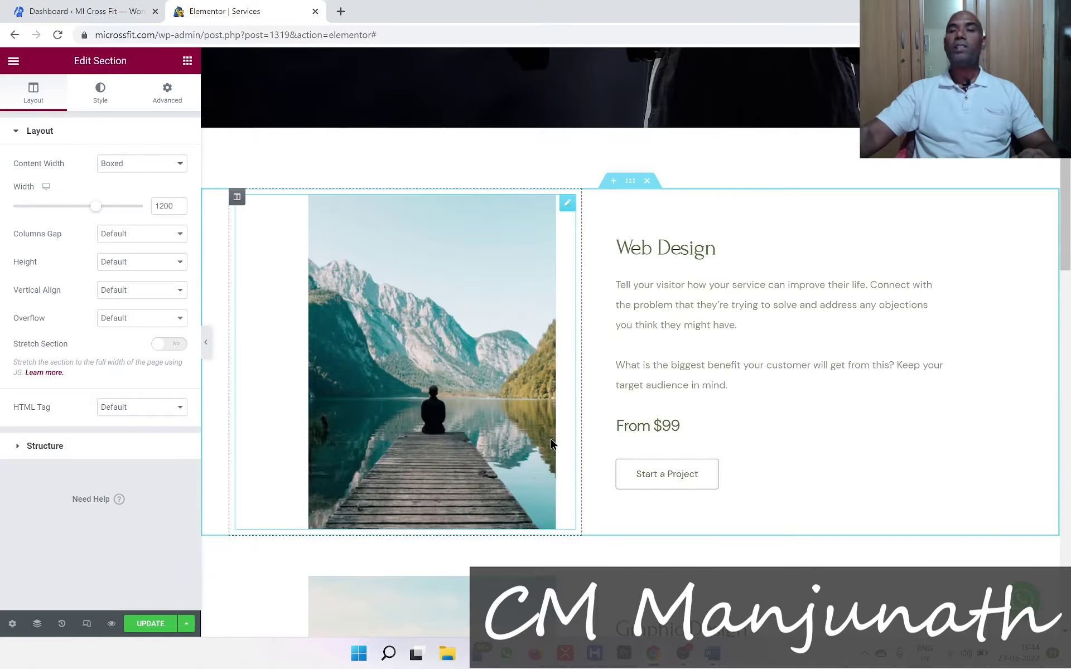
scroll(551, 443, up, 3)
scroll(550, 441, down, 2)
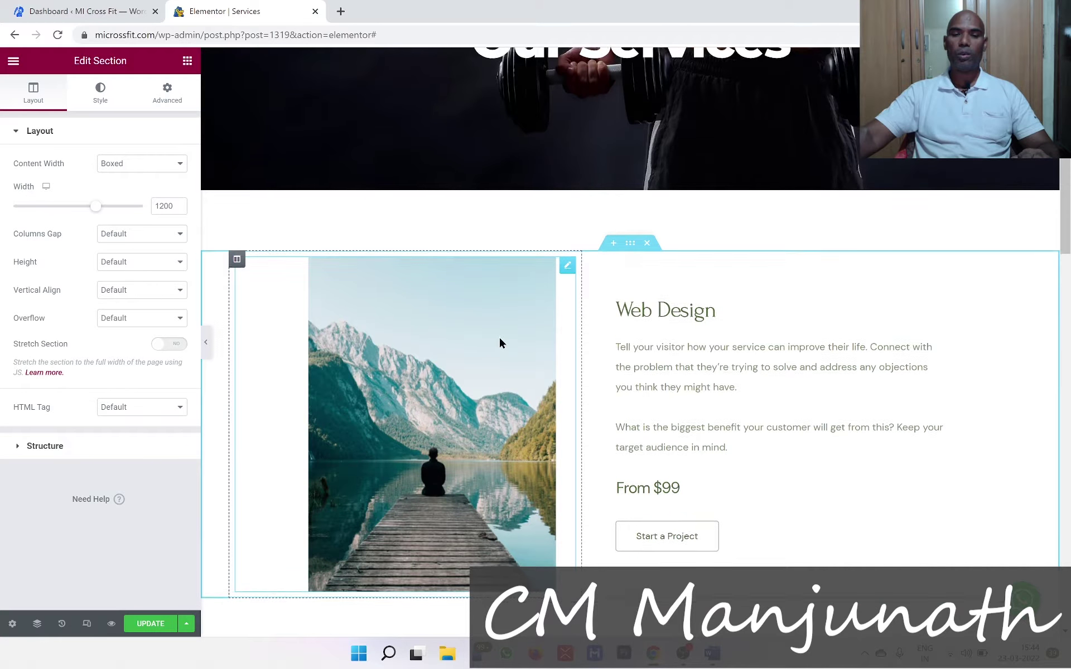
scroll(499, 342, down, 1)
Step: Swap the first service photo for the measuring-tape image and retitle it 'Weight Loss'
click(568, 212)
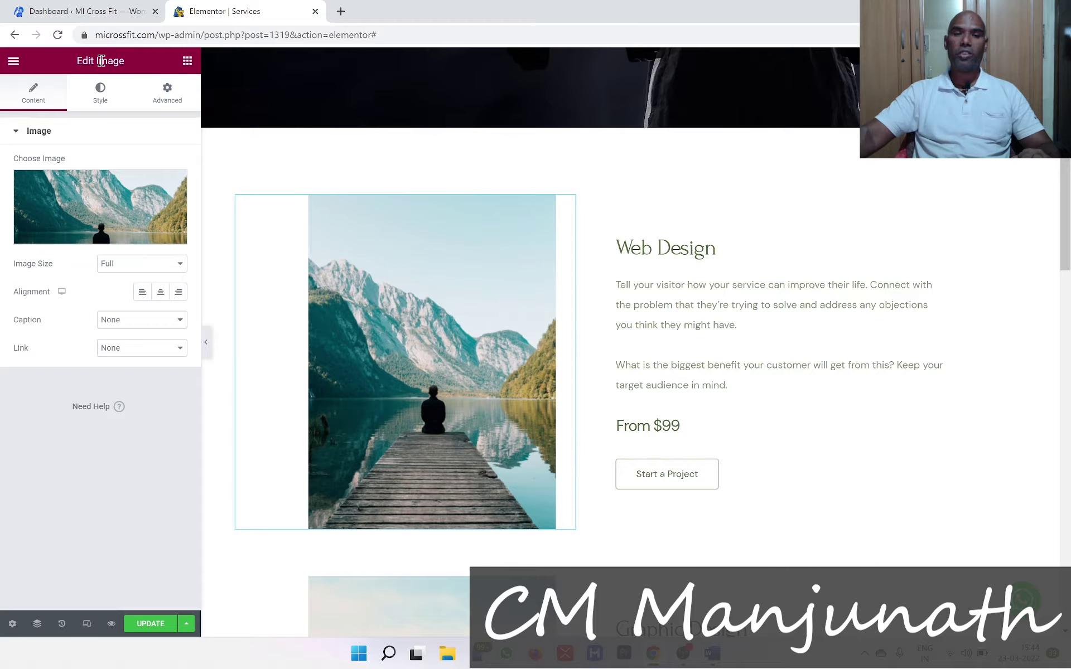
click(88, 196)
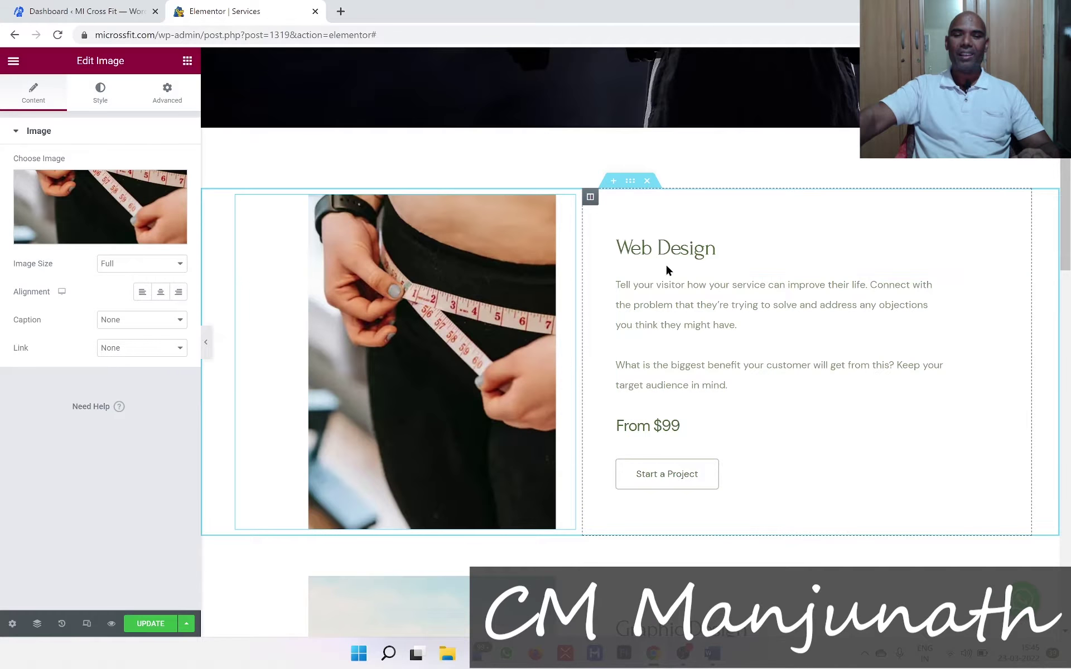
click(668, 251)
key(alt+Tab)
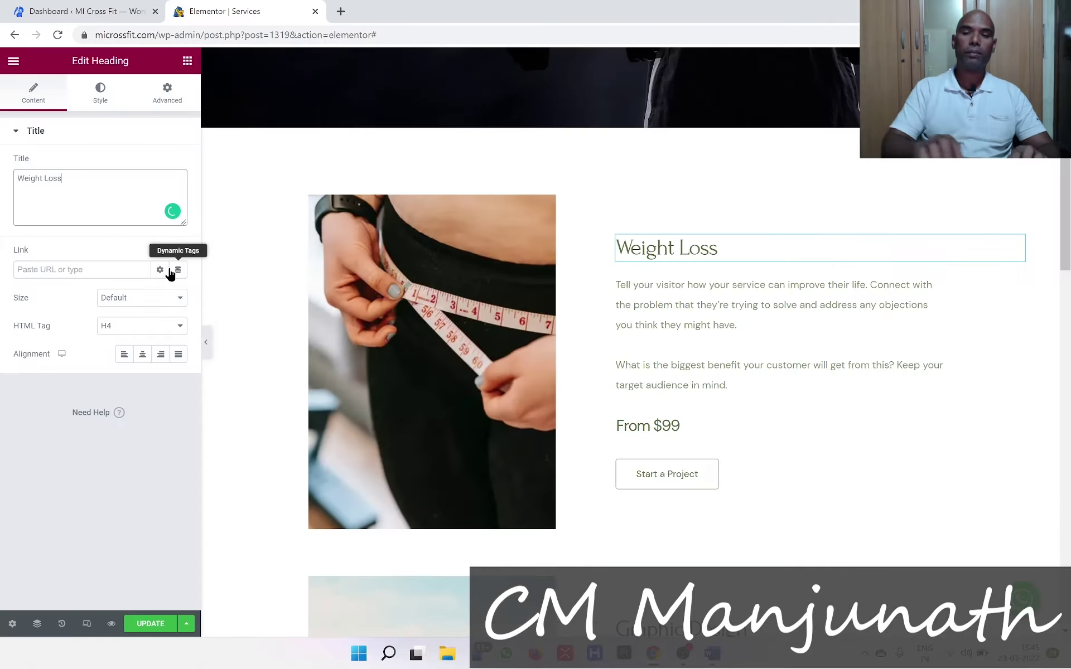
Step: Select the Weight Loss description text in the Word notes
key(alt+Tab)
scroll(409, 444, down, 2)
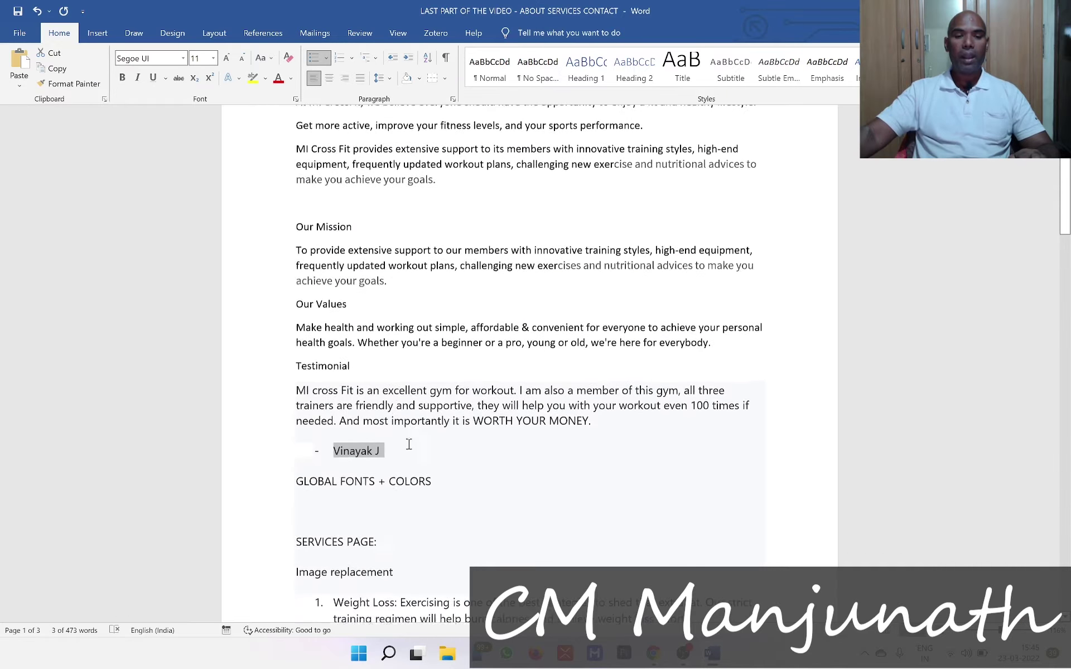
scroll(409, 444, down, 7)
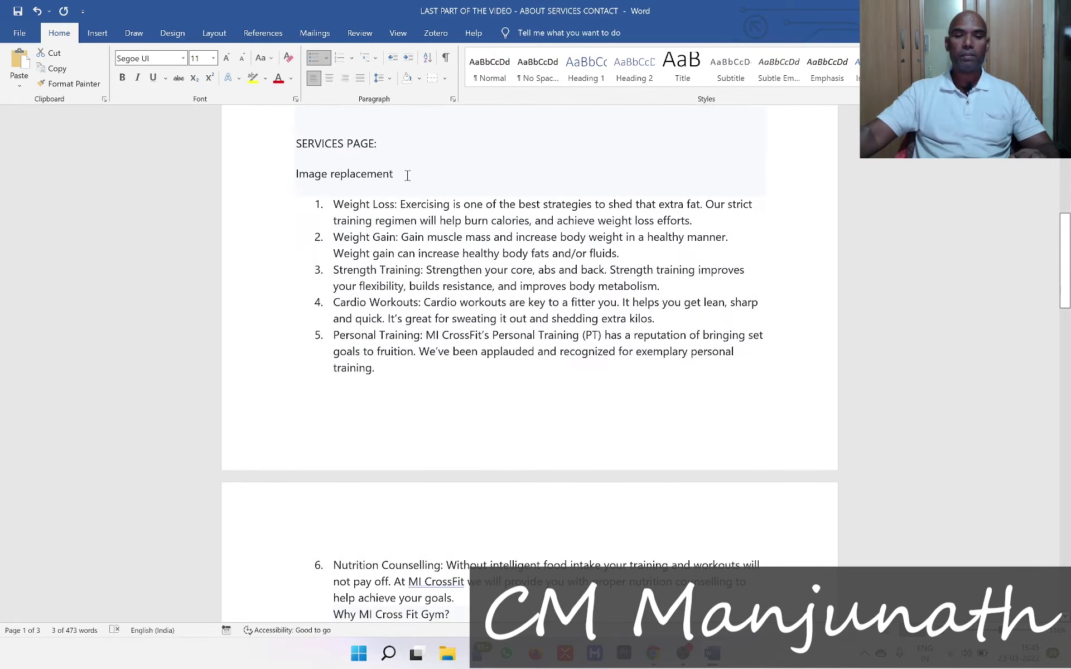
drag(334, 205, 693, 222)
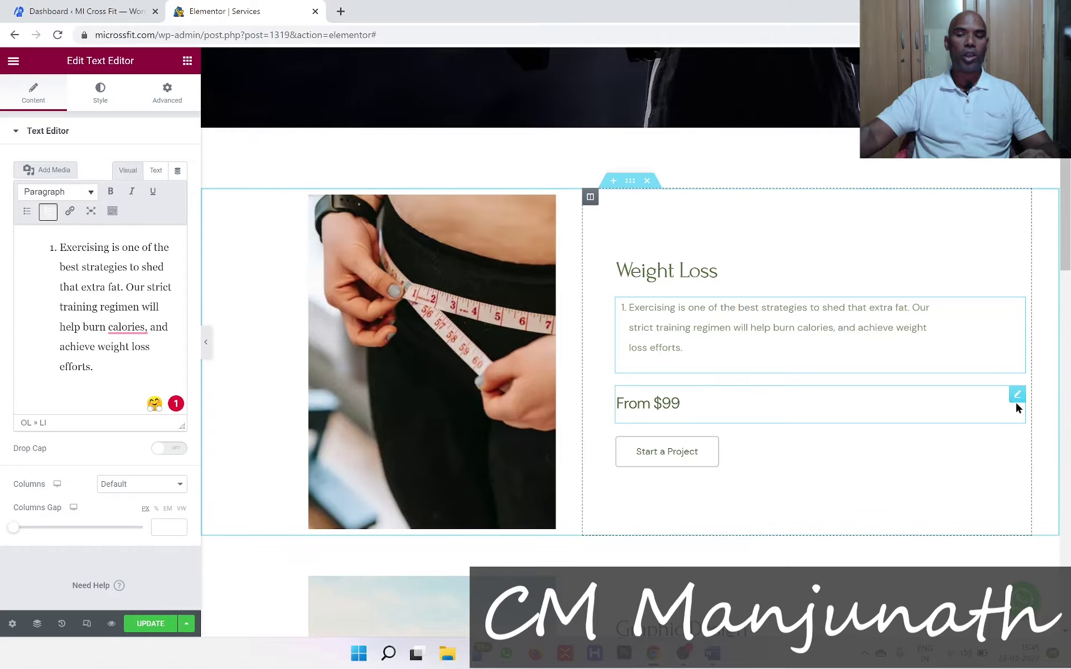
Step: Delete the 'From $99' price heading from the Weight Loss section
click(1017, 396)
right_click(1017, 397)
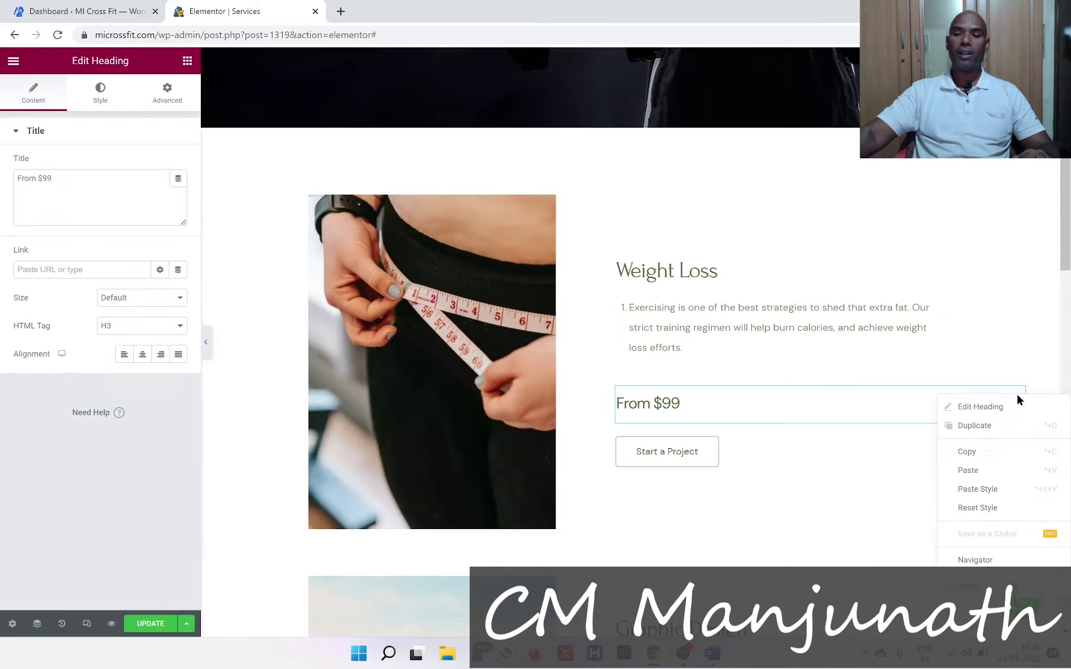
click(997, 590)
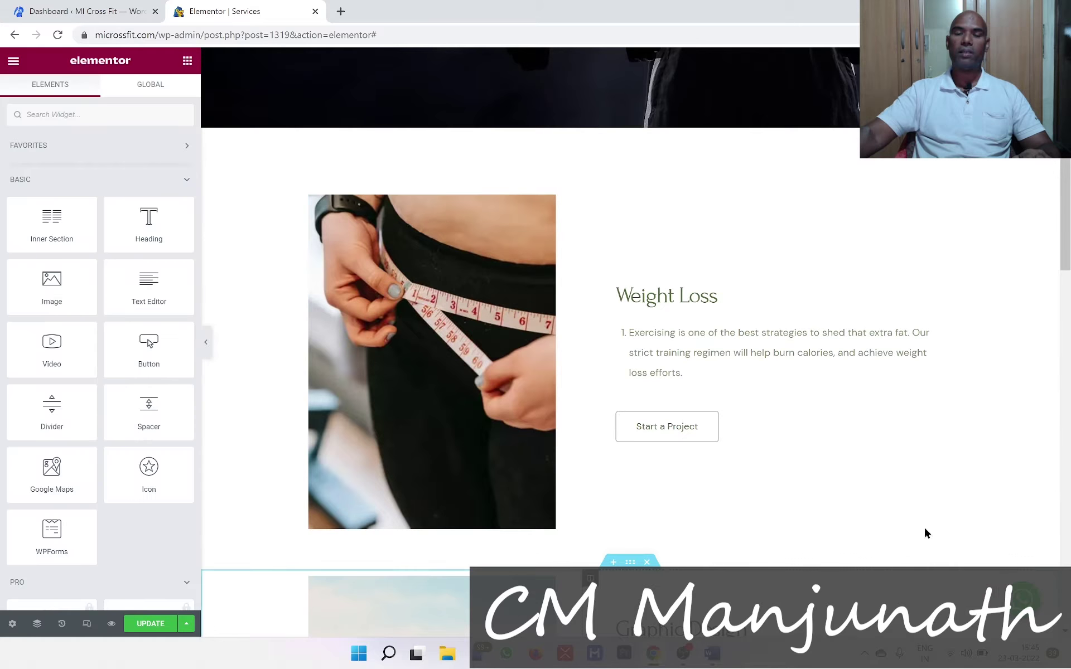
Step: Make the Weight Loss description a plain paragraph at size 20 and save the page
click(1017, 331)
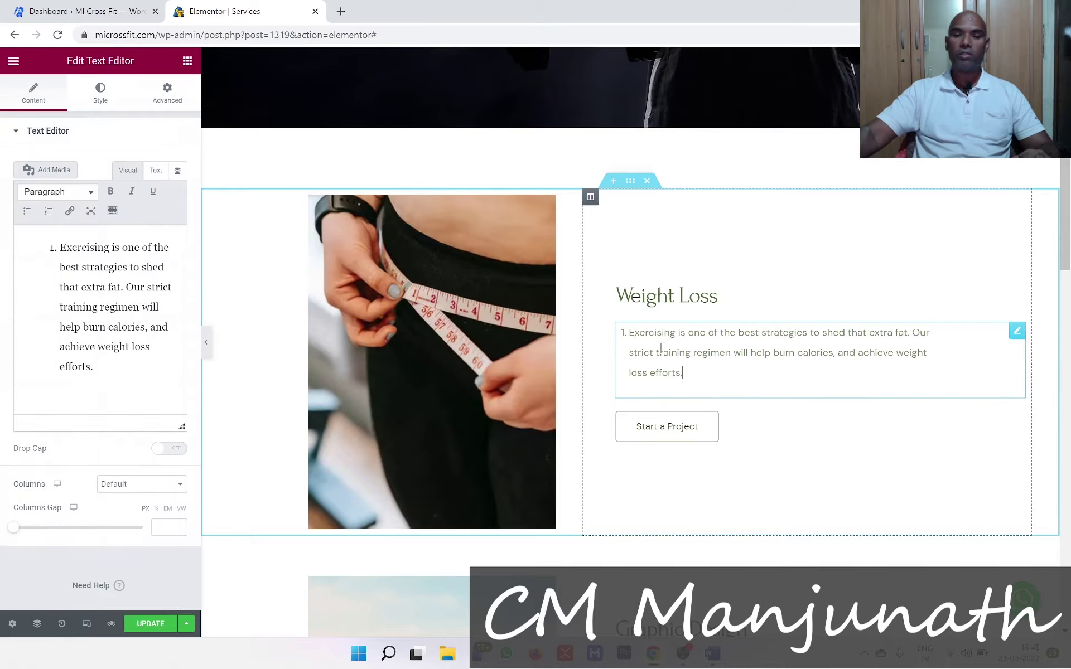
click(48, 211)
click(98, 94)
click(178, 220)
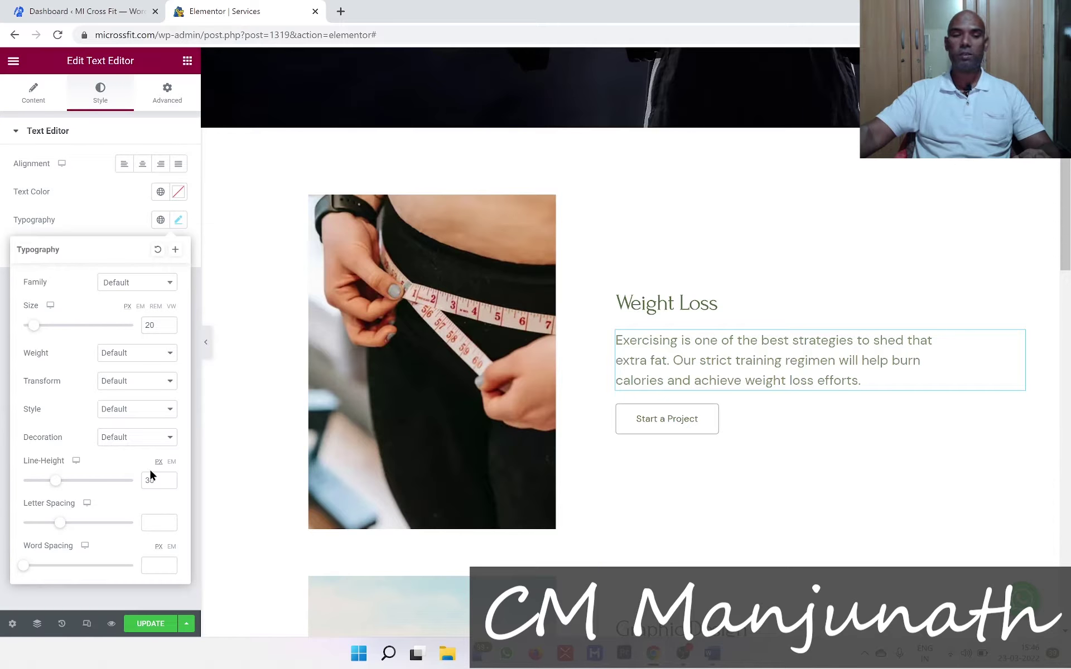
click(147, 624)
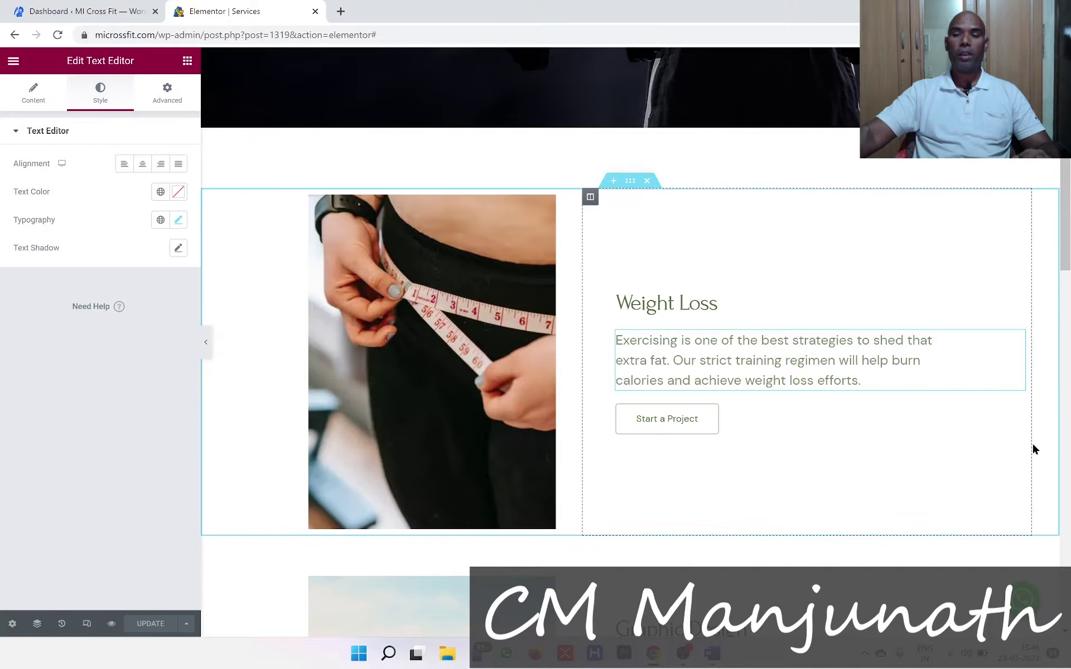
click(1017, 413)
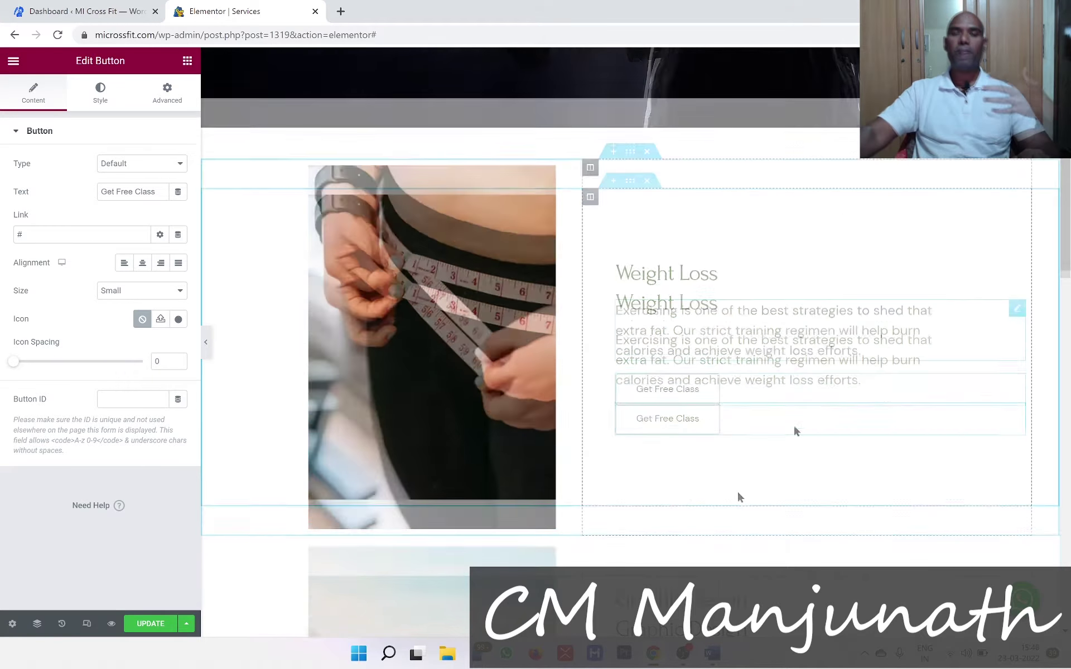
Step: Scroll the page to review the Weight Loss section's 'Get Free Class' button
scroll(740, 497, down, 10)
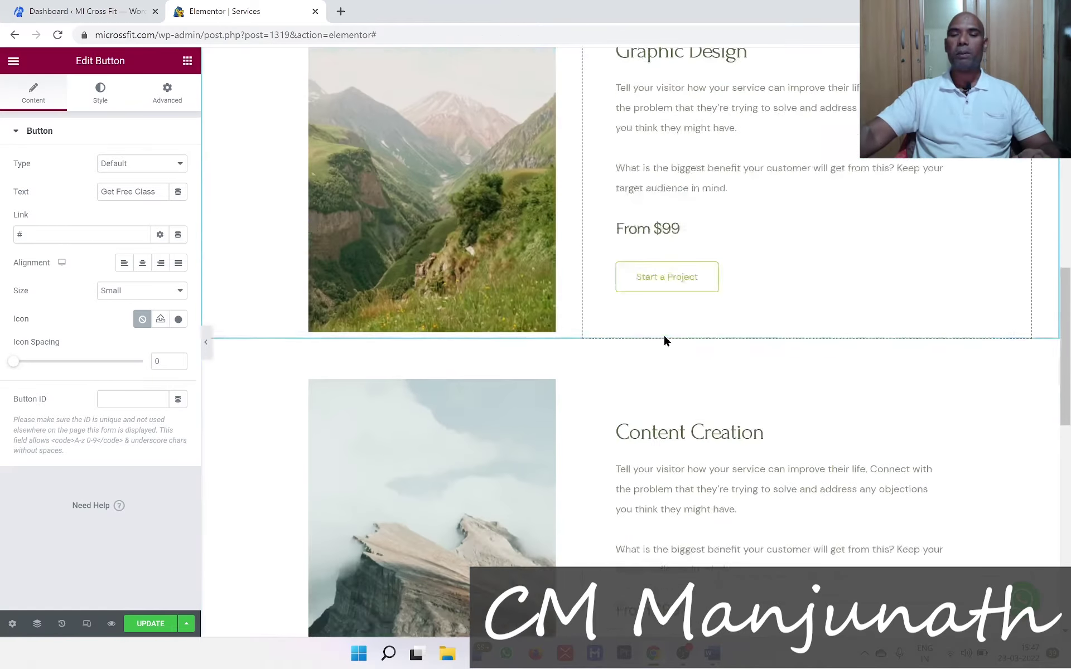
scroll(748, 385, down, 5)
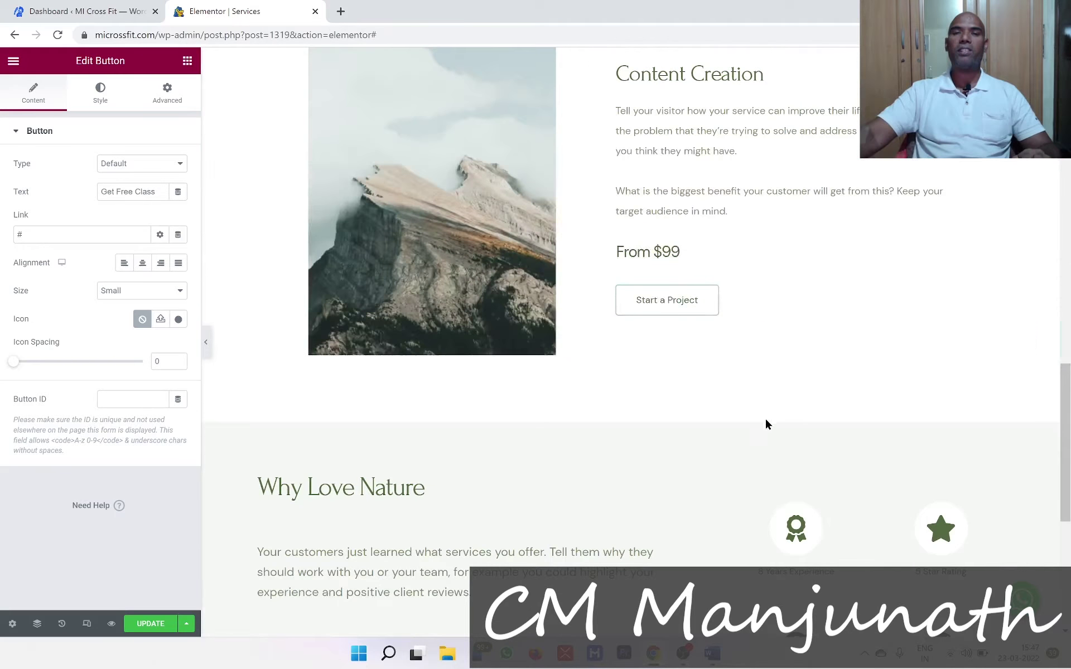
scroll(765, 418, up, 10)
scroll(639, 353, up, 5)
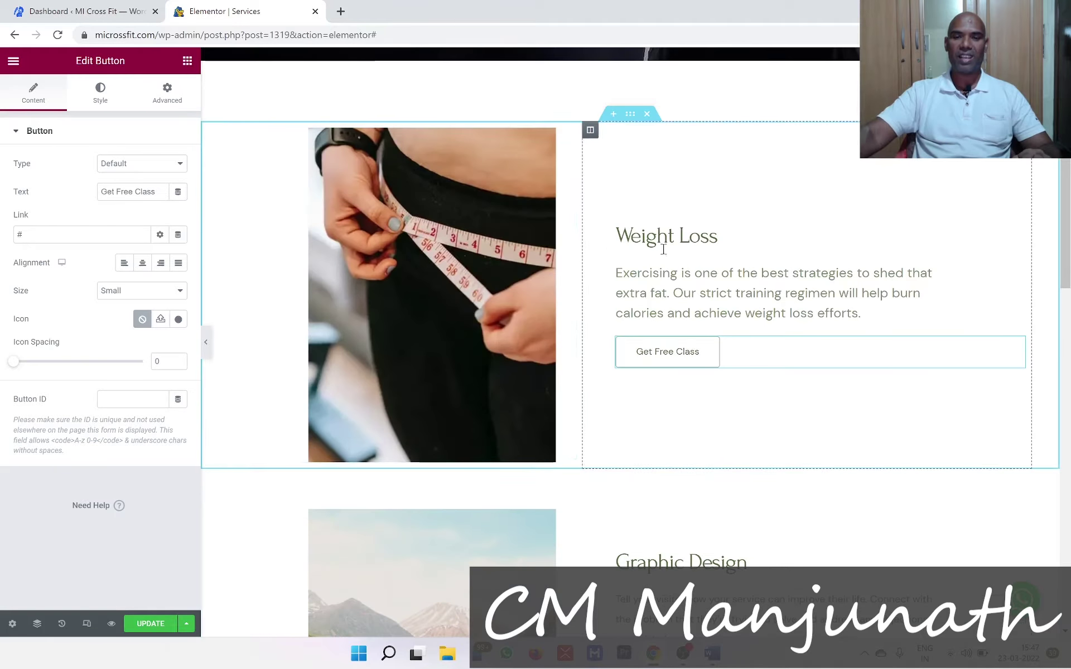
scroll(632, 326, up, 4)
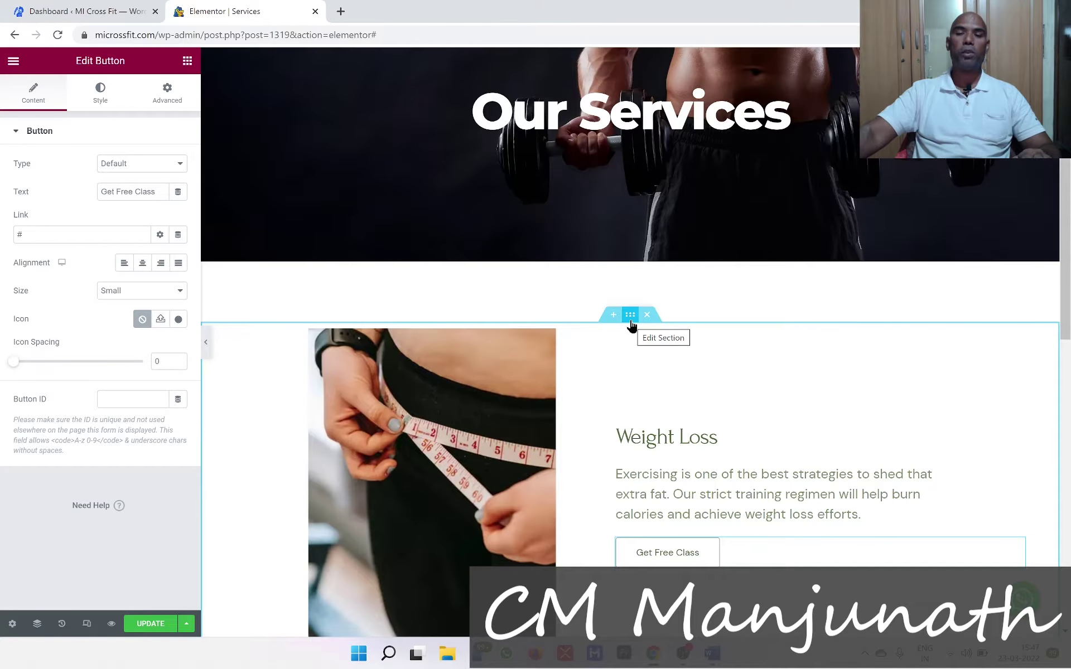
Step: Duplicate the Weight Loss section and open the media library for the copy's photo
right_click(631, 316)
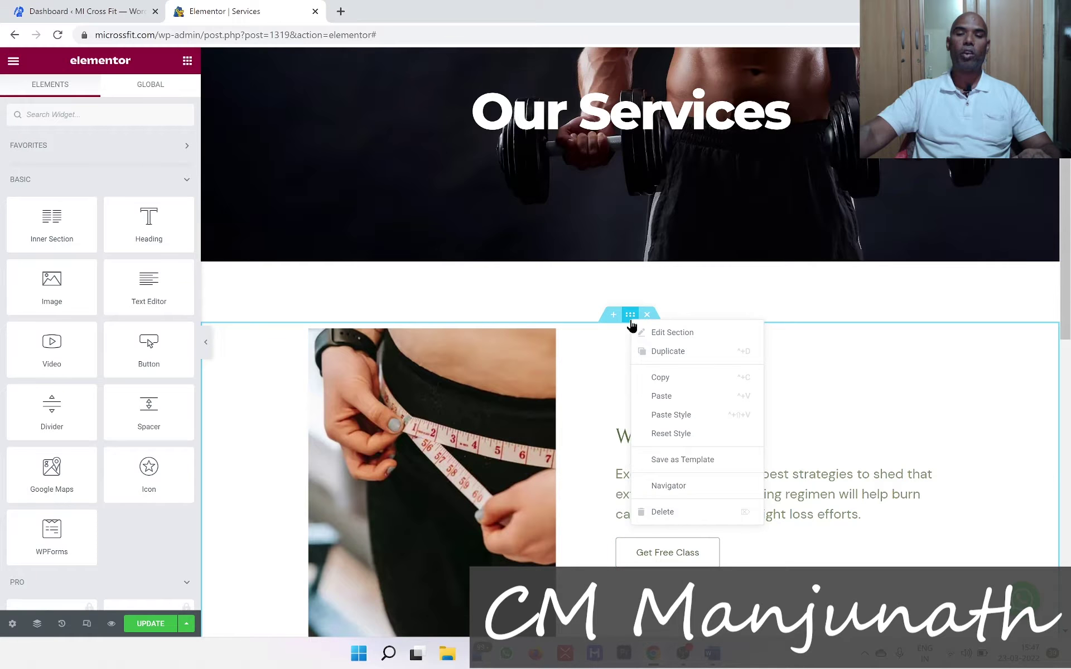
click(682, 353)
scroll(683, 357, down, 5)
scroll(681, 359, up, 2)
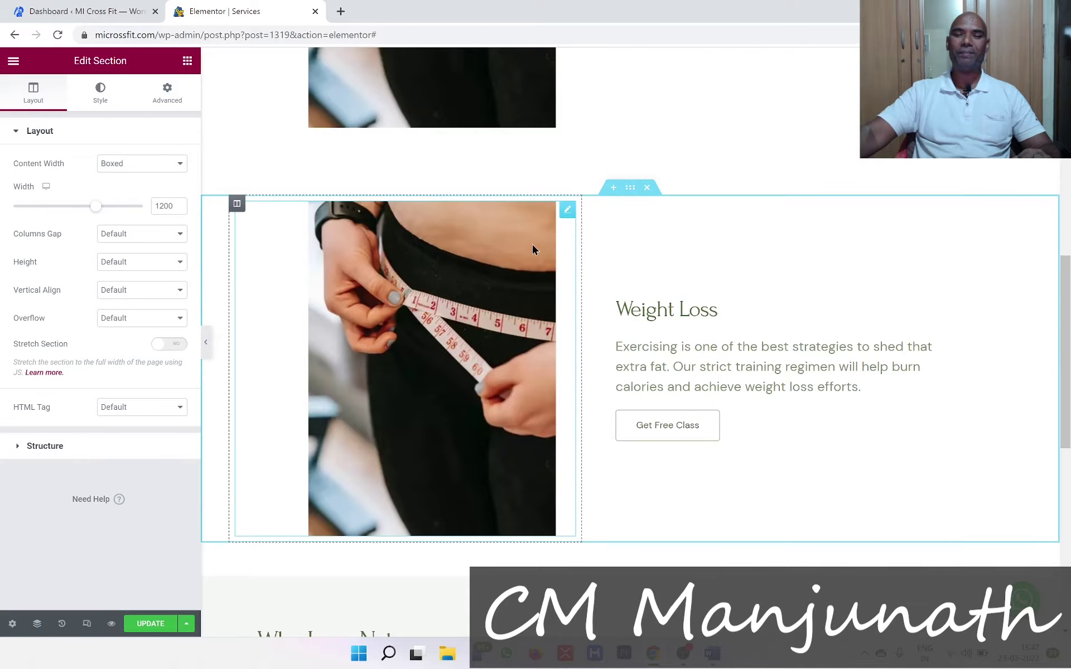
click(567, 212)
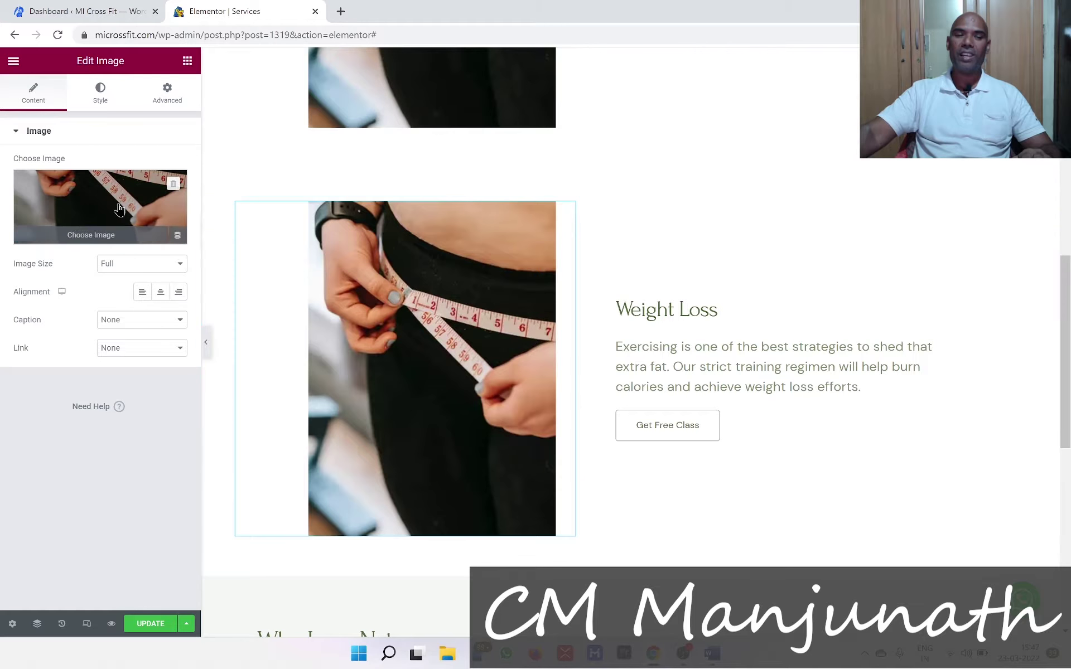
click(125, 229)
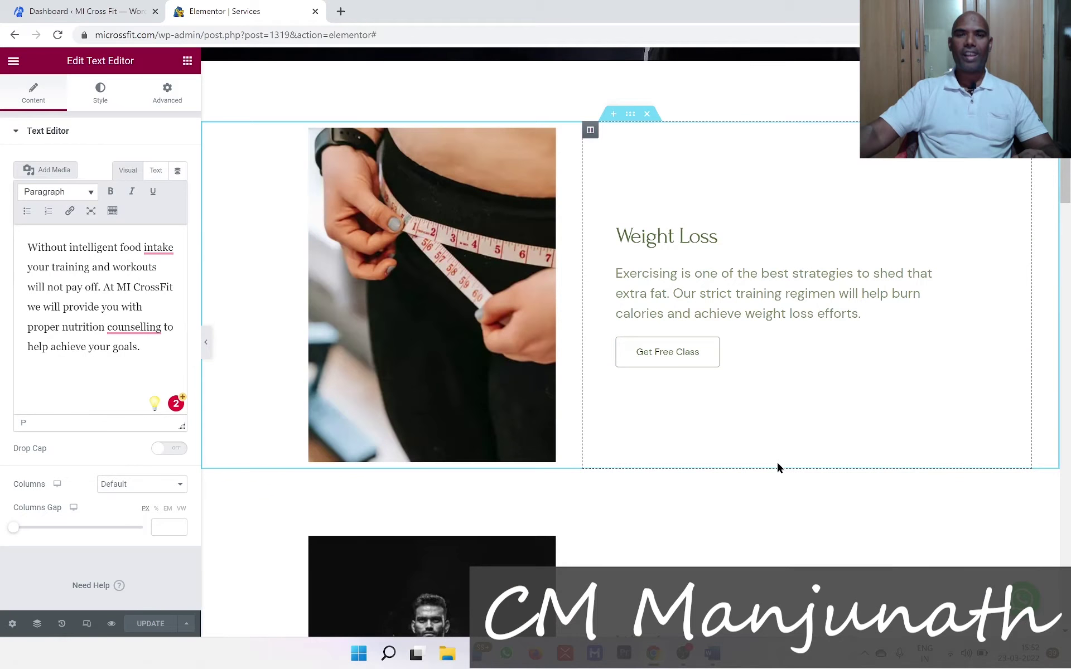
Step: Add a new section above Why Love Nature holding an Image Carousel widget
scroll(778, 468, down, 12)
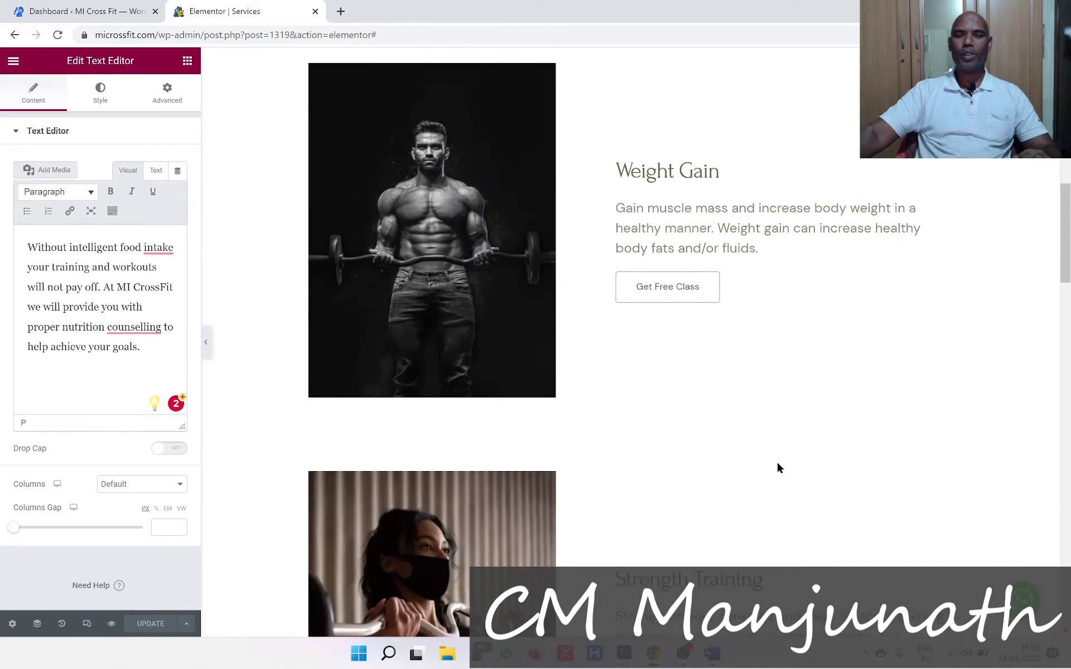
scroll(779, 468, down, 2)
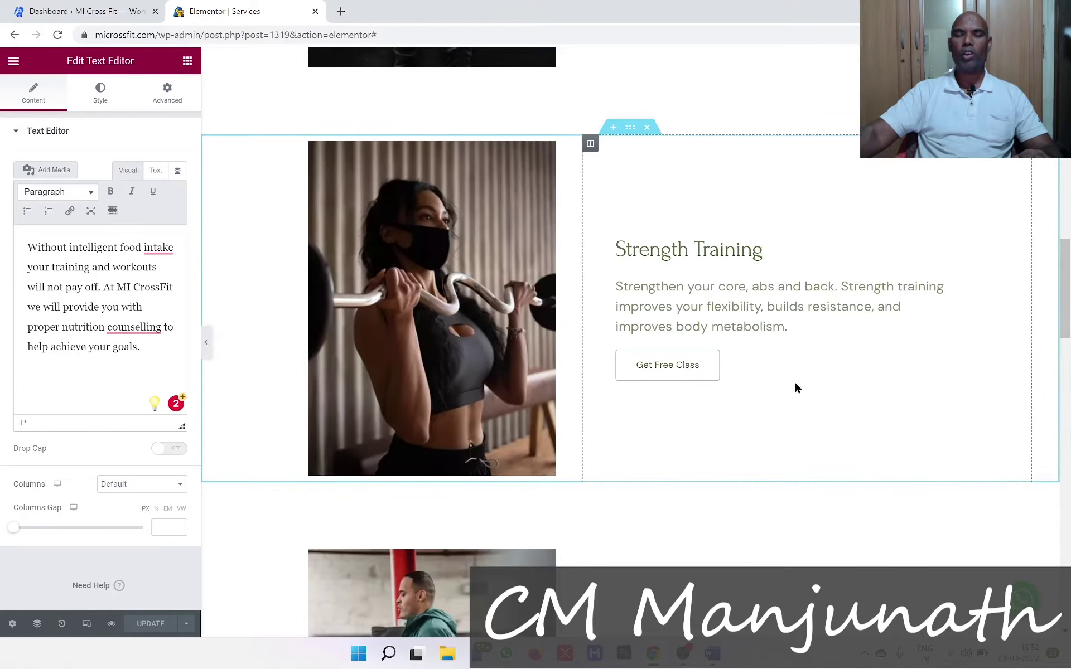
scroll(794, 385, down, 2)
scroll(556, 277, down, 5)
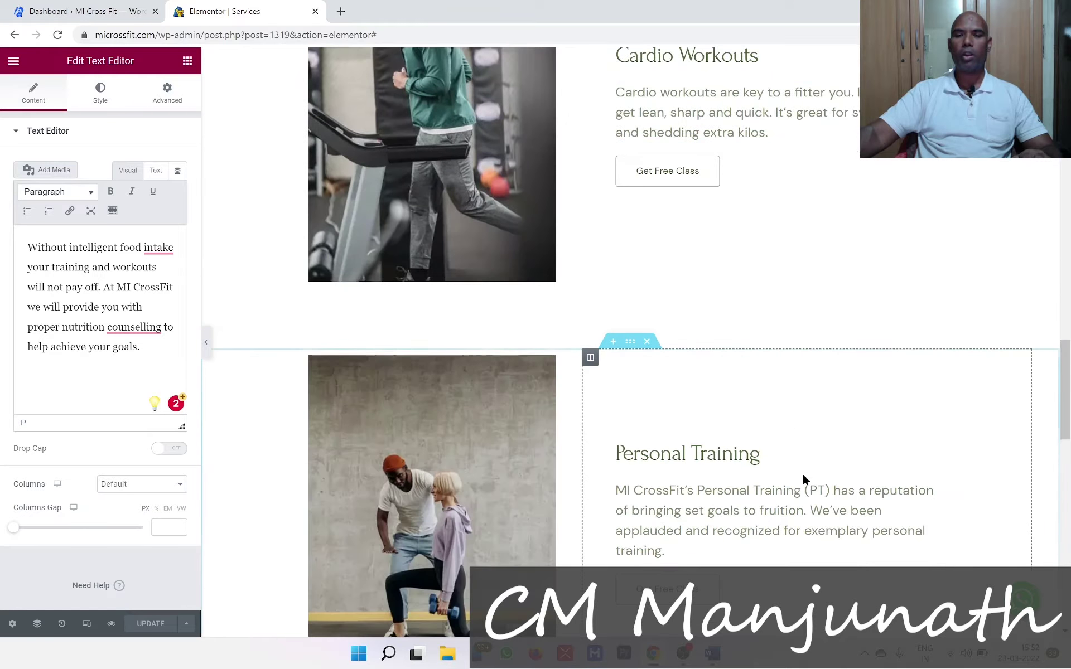
scroll(696, 411, down, 10)
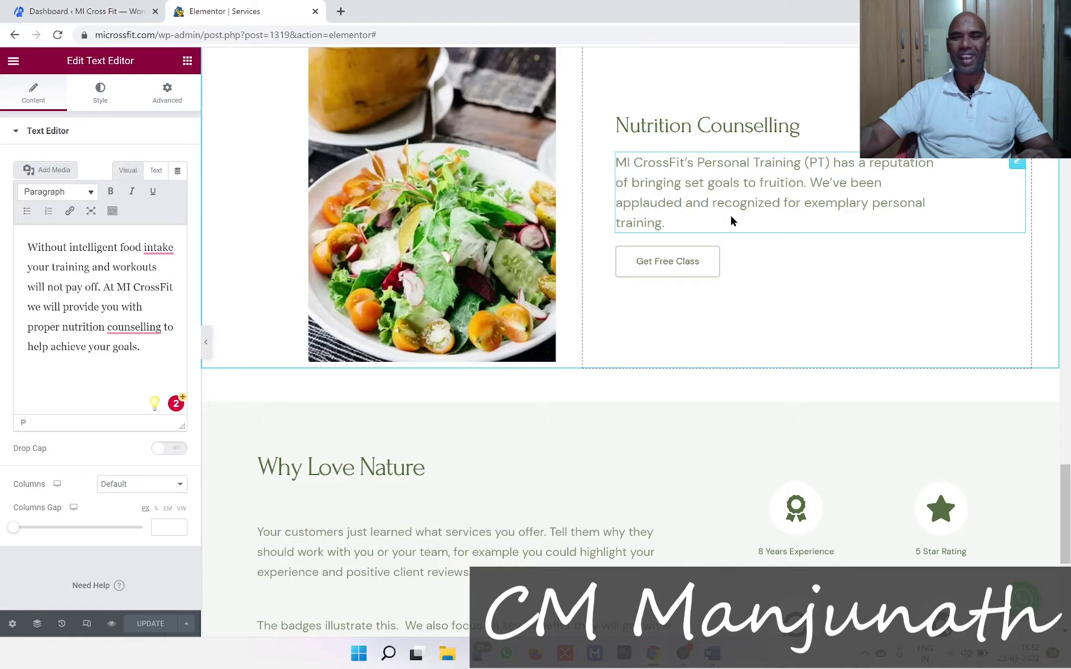
click(616, 397)
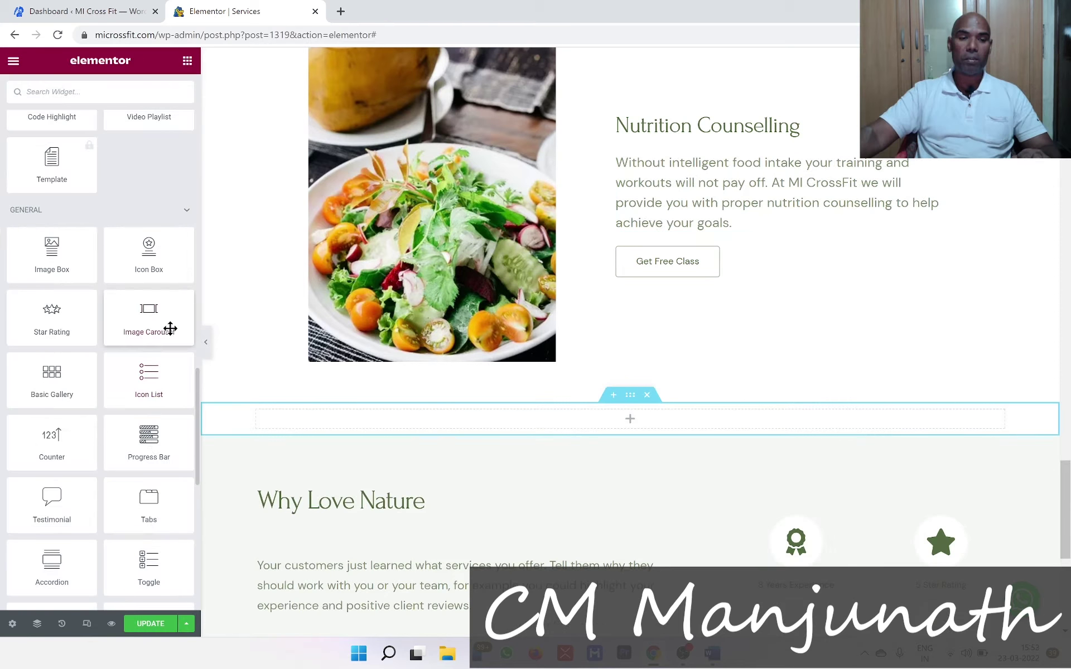
drag(156, 319, 656, 426)
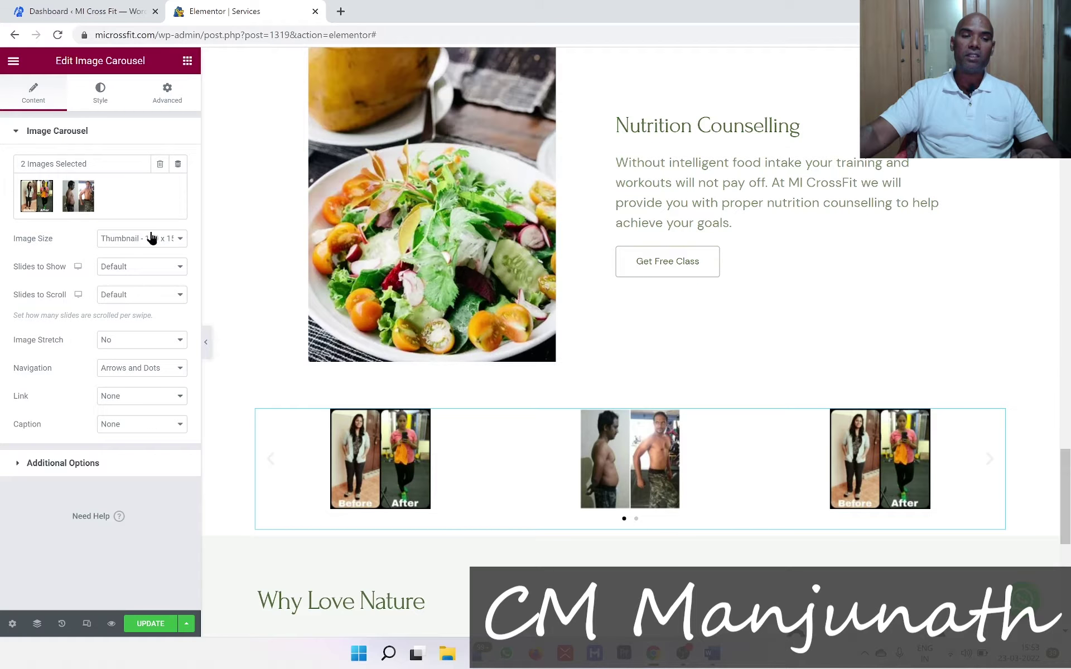
Step: Set the carousel image size to Large 1024 x 1024 with 1 slide shown at a time
click(152, 239)
click(149, 266)
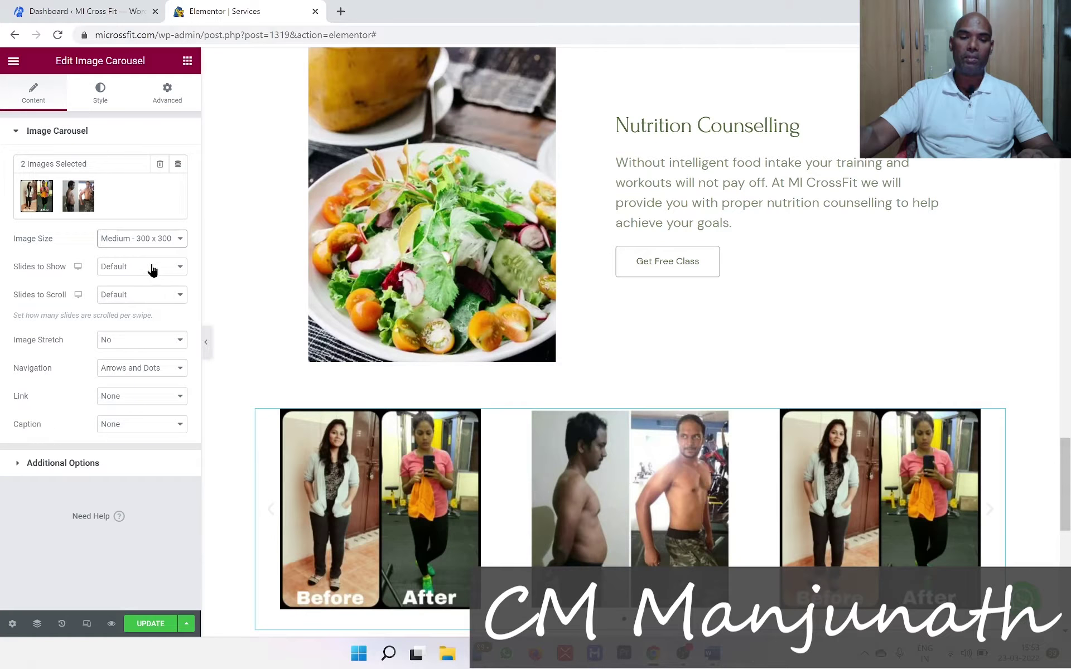
click(161, 240)
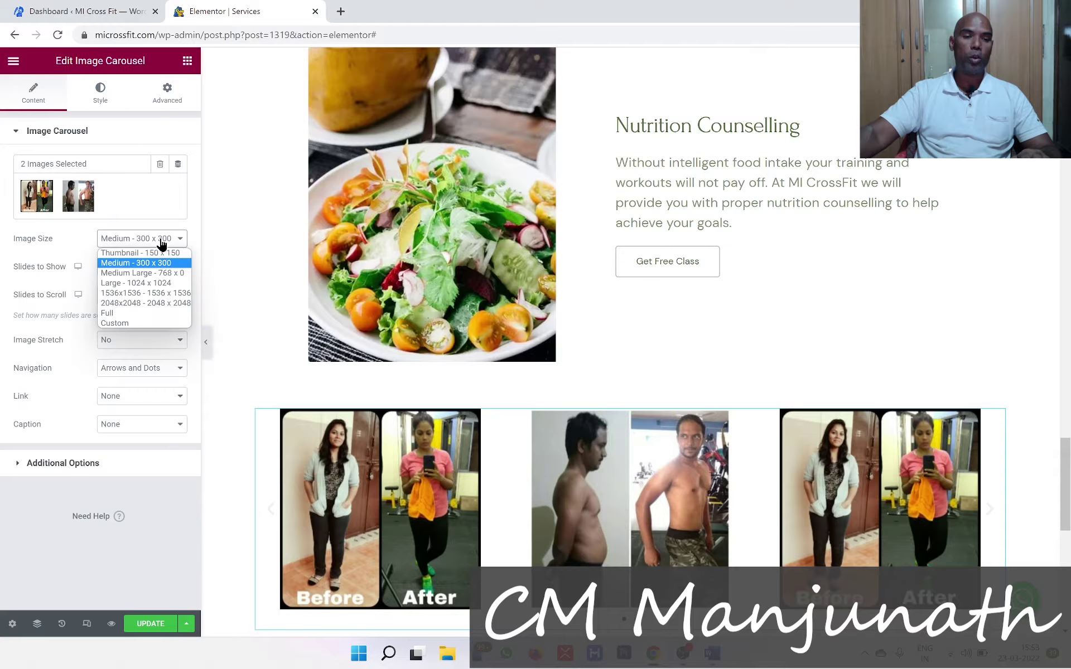
click(155, 282)
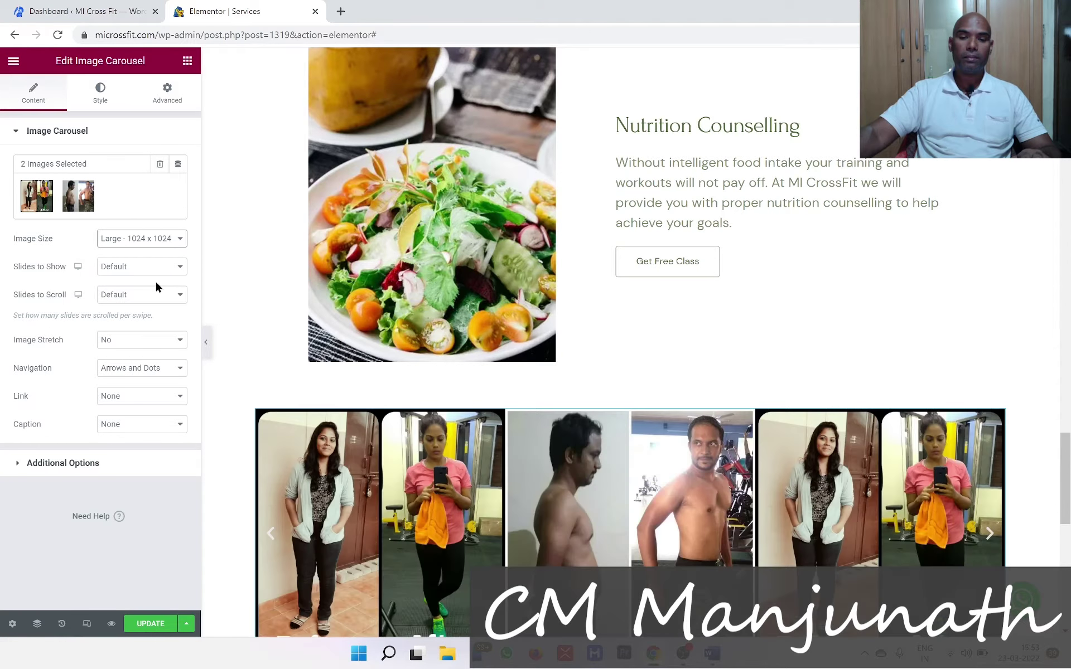
scroll(678, 375, down, 3)
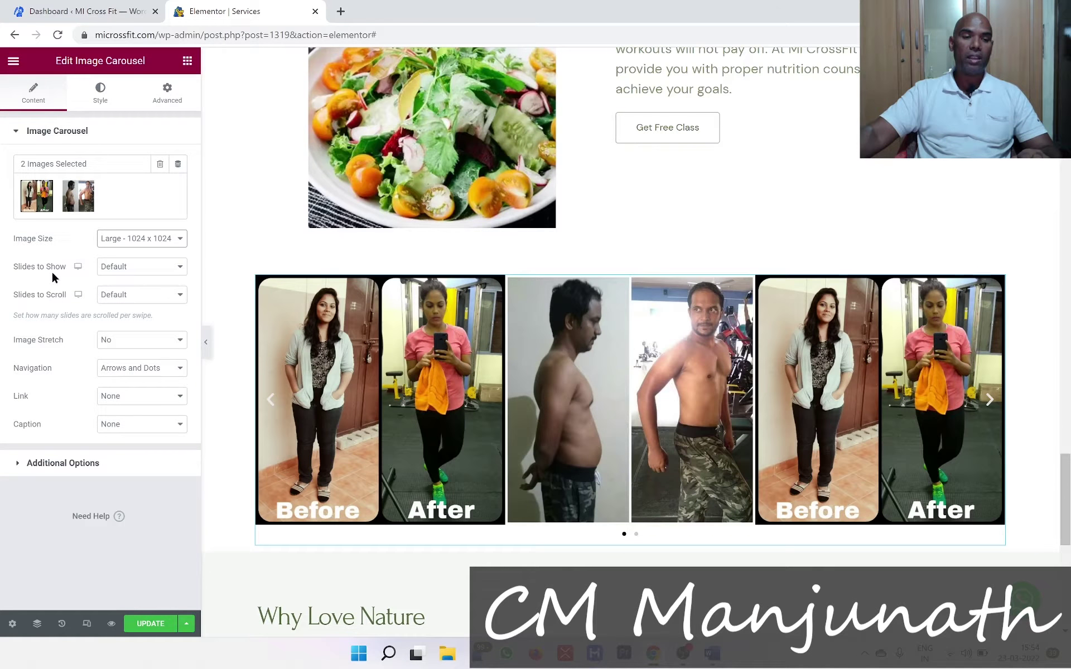
click(134, 273)
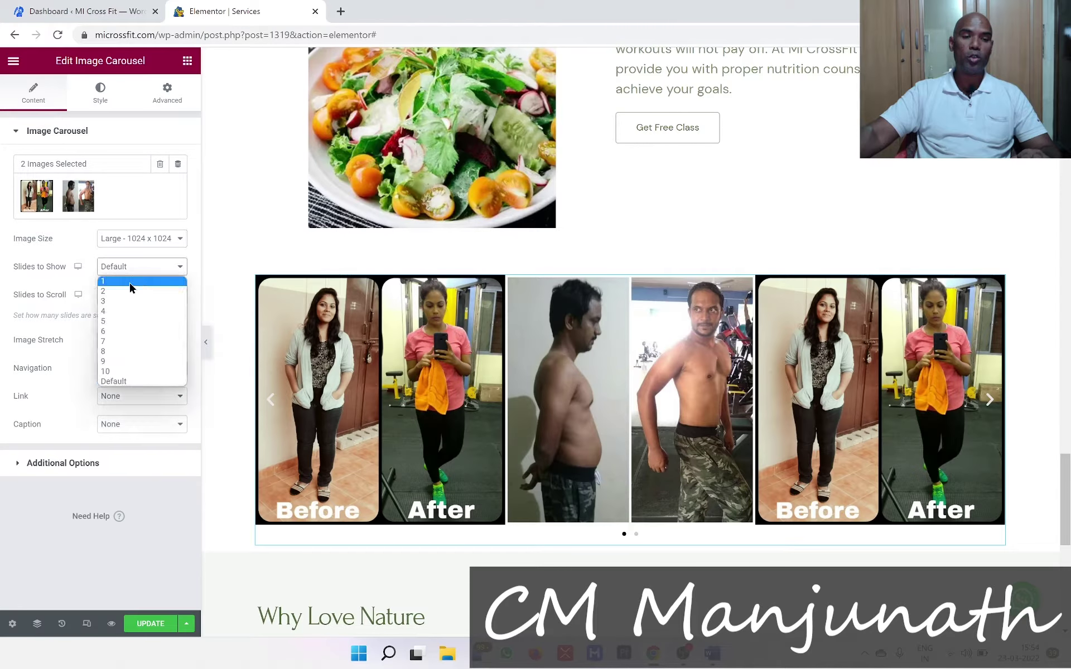
click(131, 282)
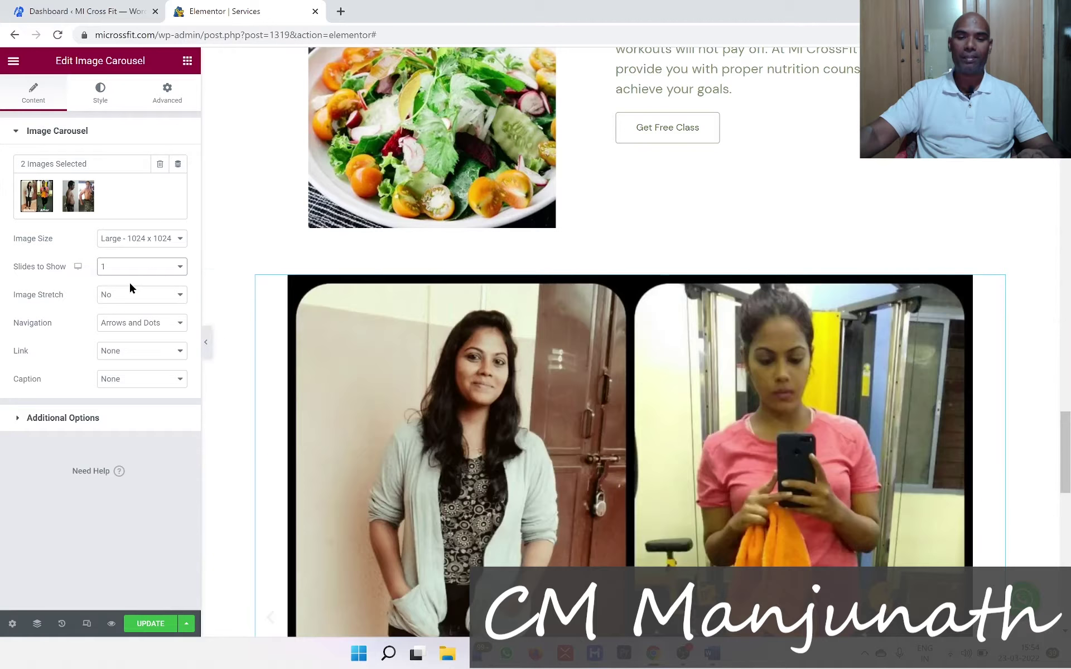
scroll(716, 425, down, 4)
scroll(732, 446, down, 3)
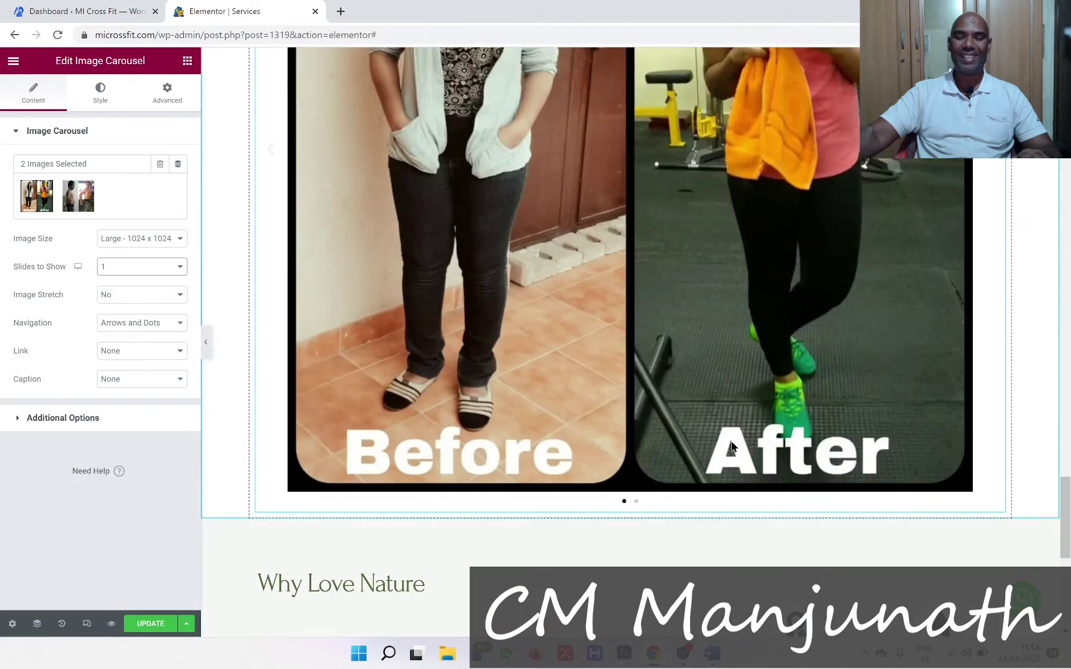
scroll(731, 447, up, 5)
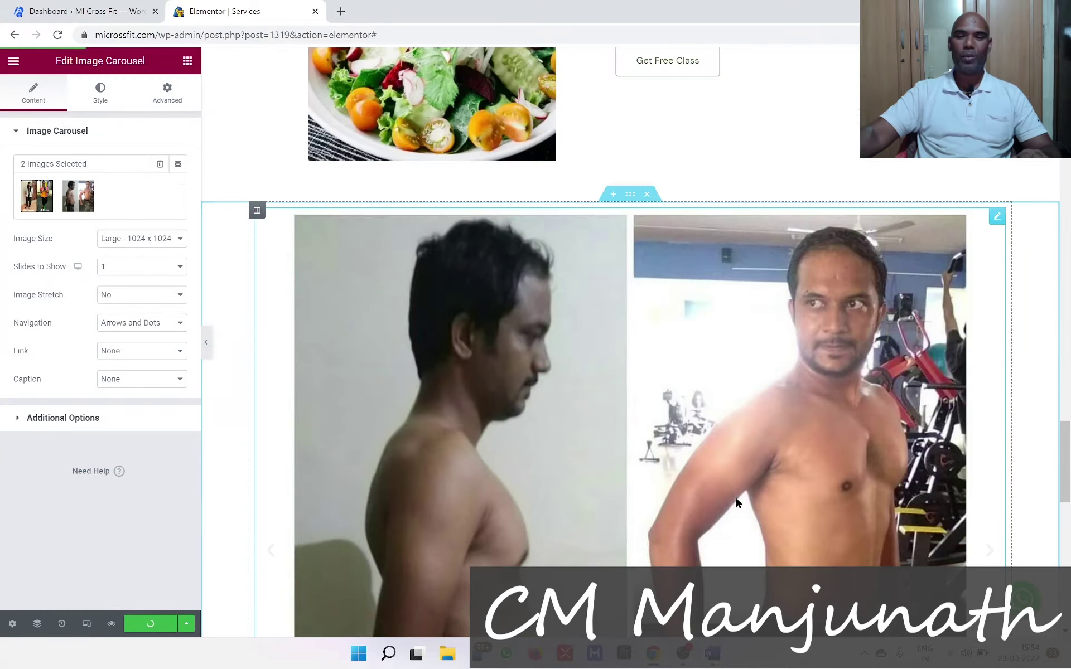
scroll(767, 478, down, 10)
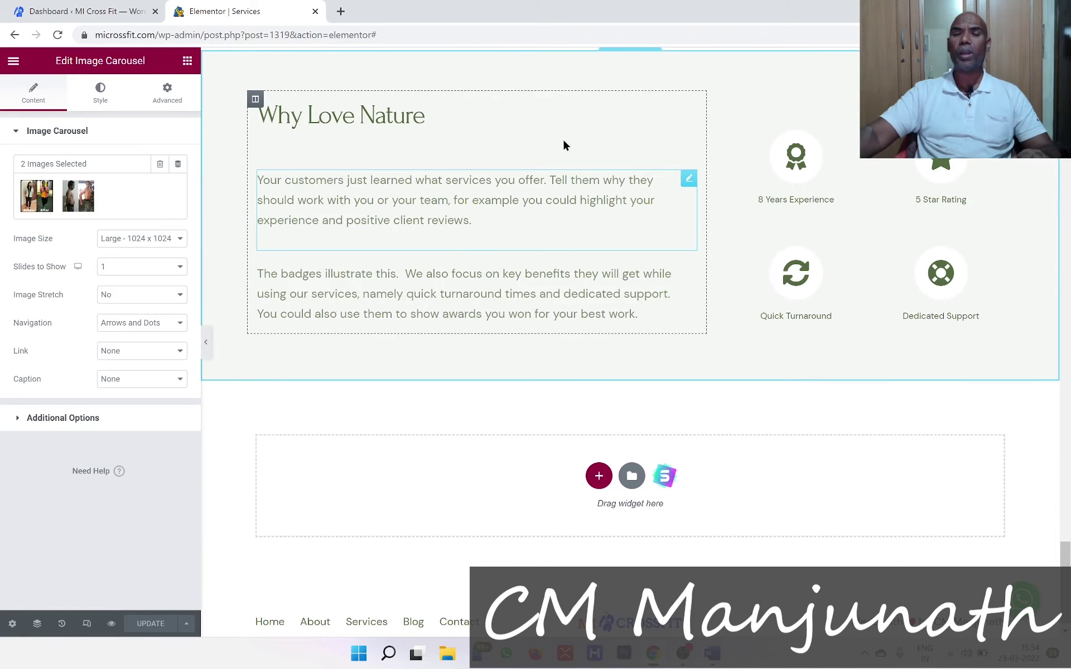
Step: Change the 'Why Love Nature' heading to 'Why MI Cross Fit'
click(411, 161)
drag(98, 184, 36, 180)
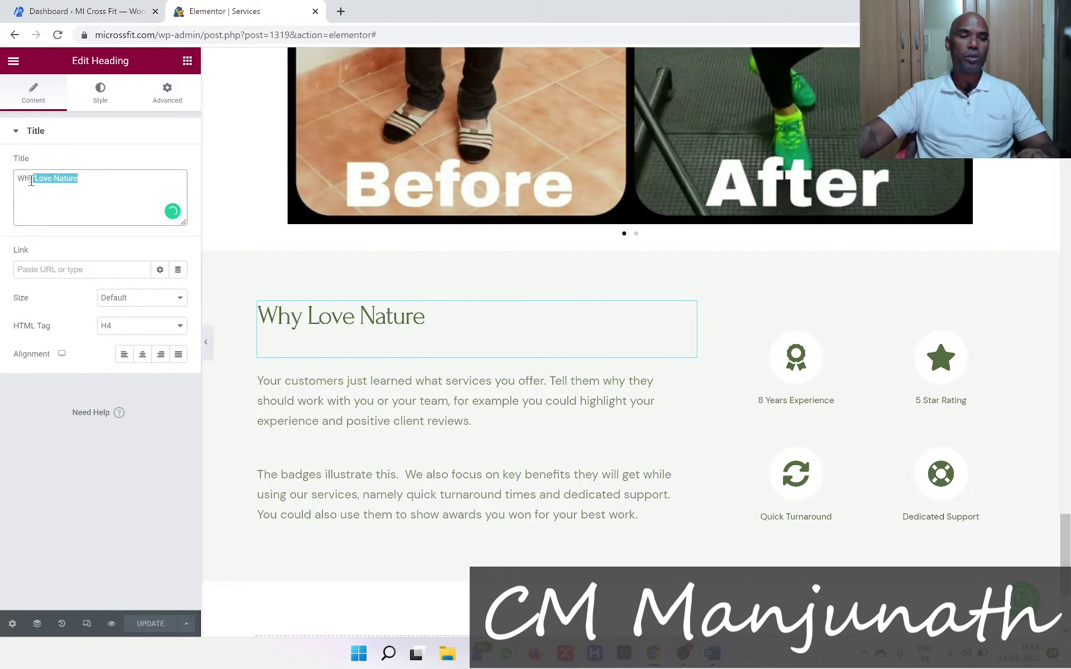
key(BackSpace)
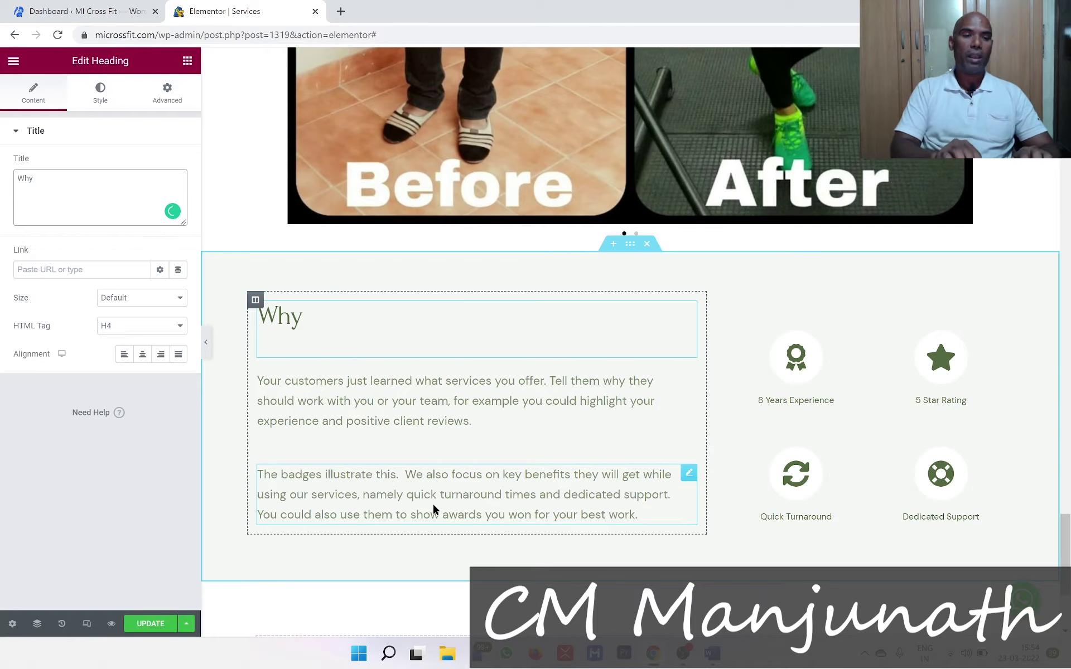
text(MI Cross Fit)
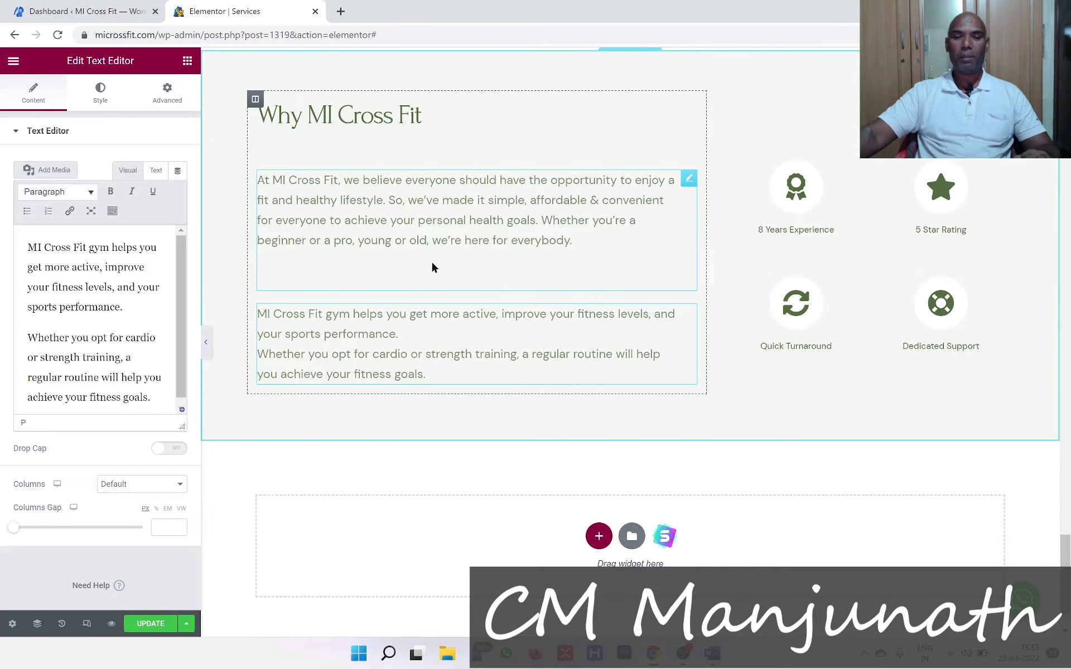
scroll(941, 385, up, 2)
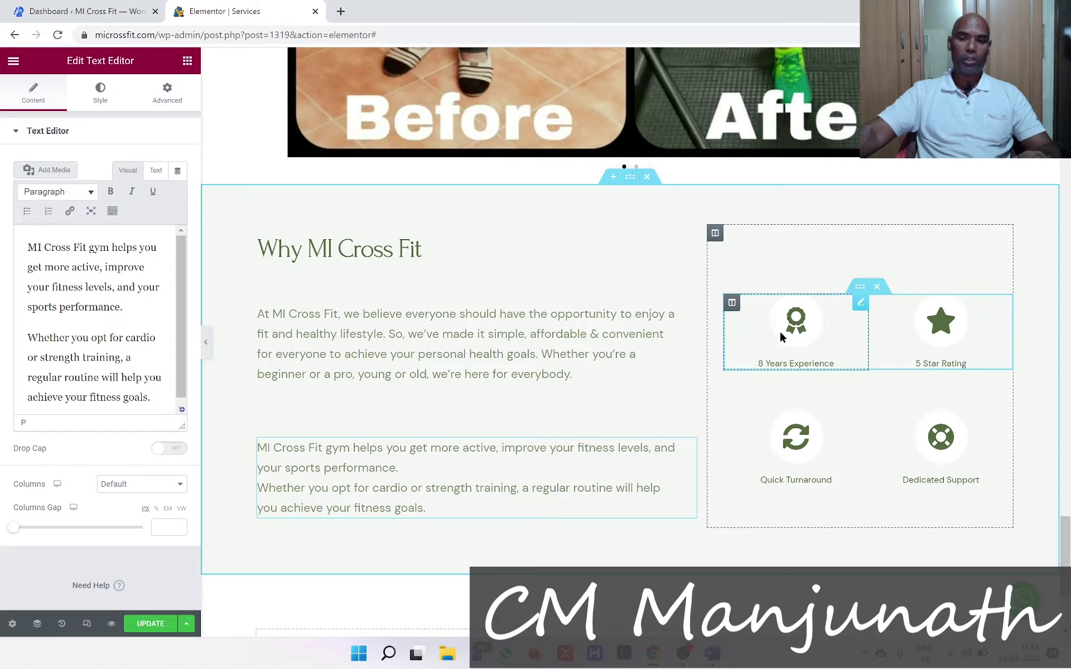
Step: Edit the 8 Years Experience icon box and check the icons list in the Word notes
click(862, 309)
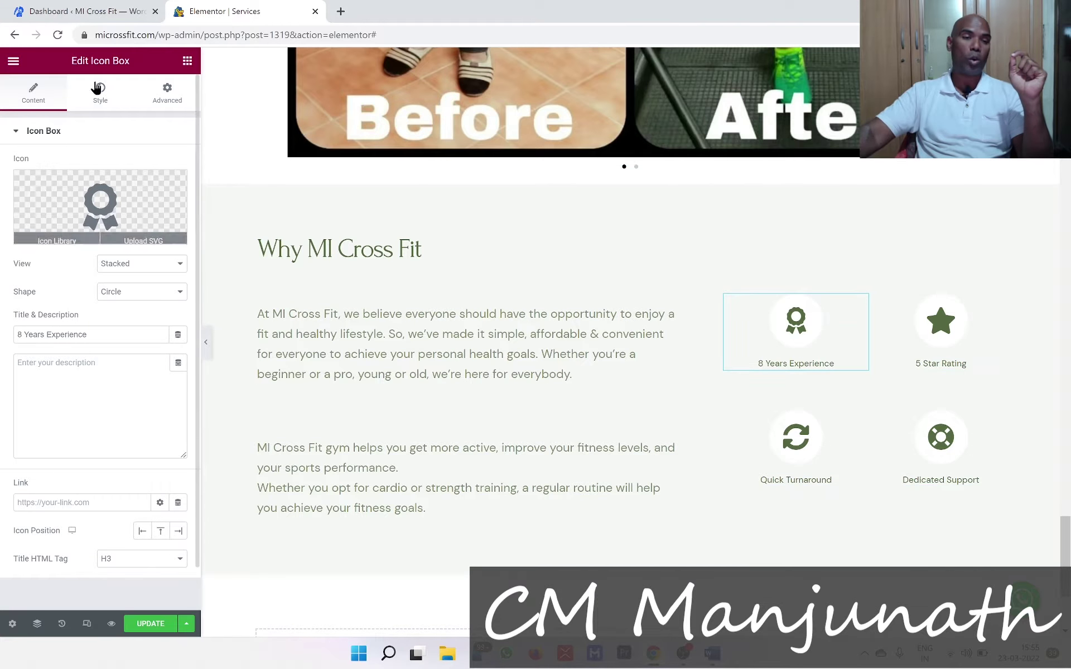
mouse_move(104, 190)
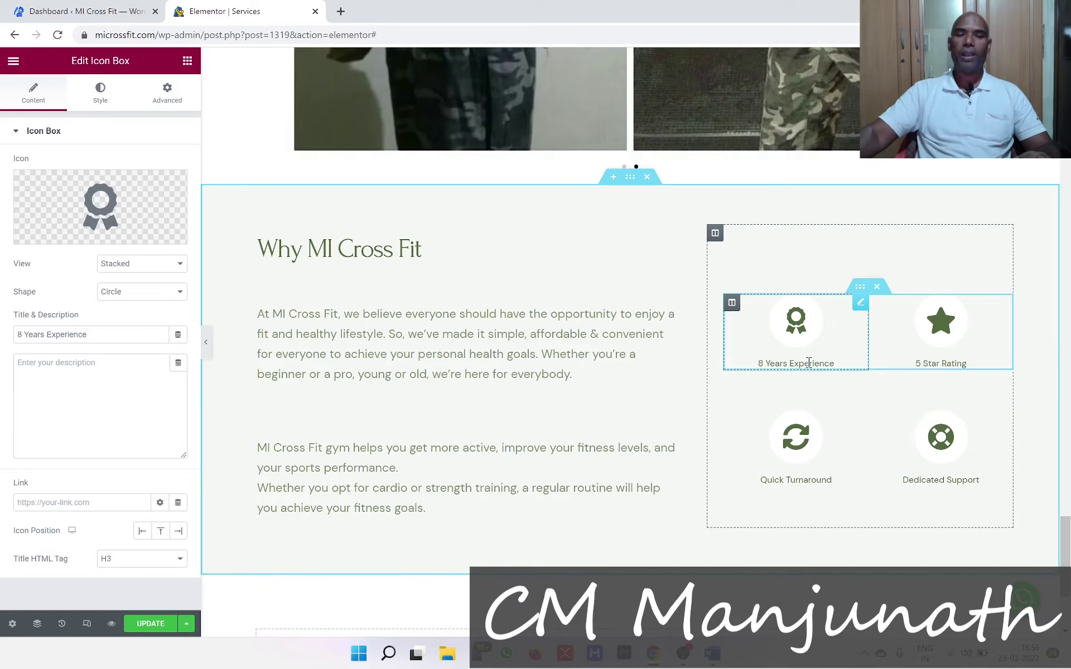
key(alt+Tab)
scroll(558, 391, down, 4)
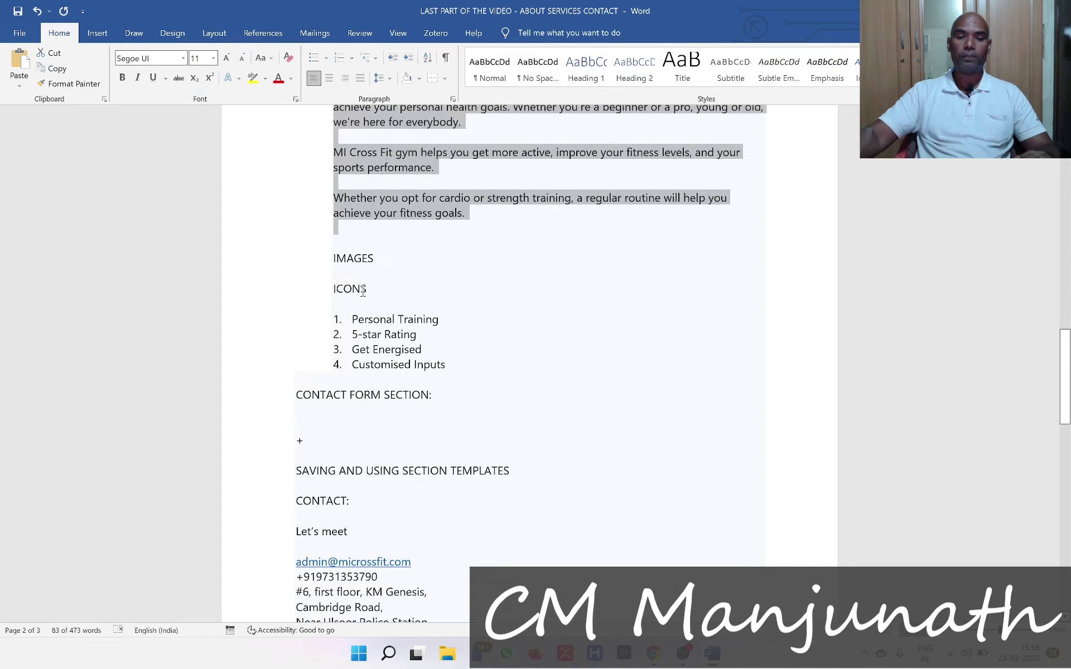
key(alt+Tab)
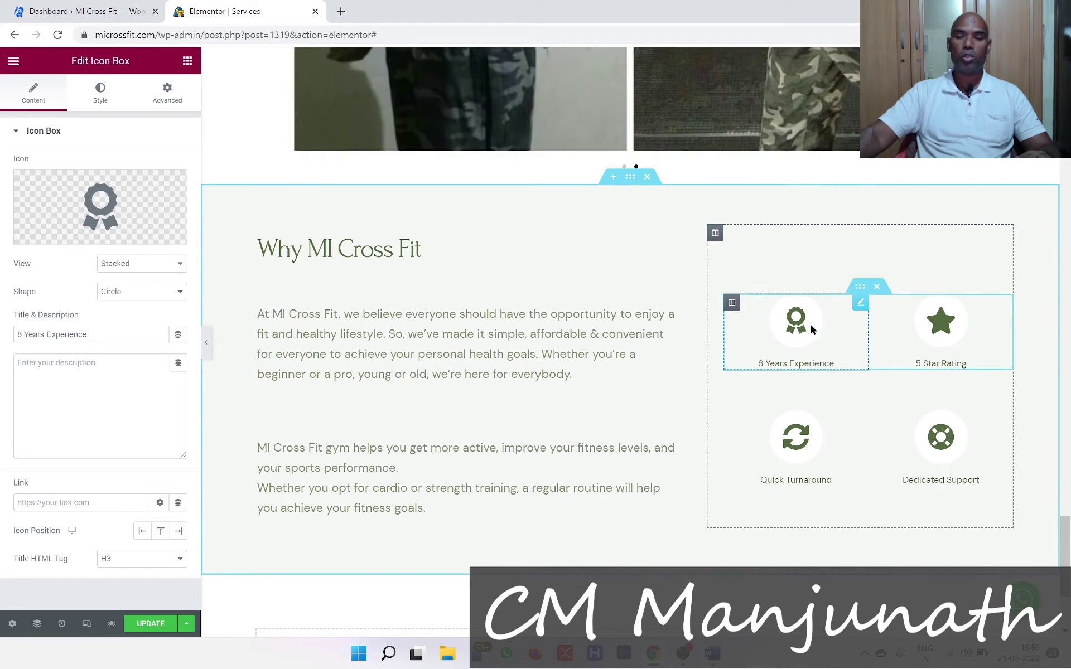
Step: Retitle the icon box 'Personal Training' and bring up the Icon Library for its icon
triple_click(122, 334)
text(Personal Training)
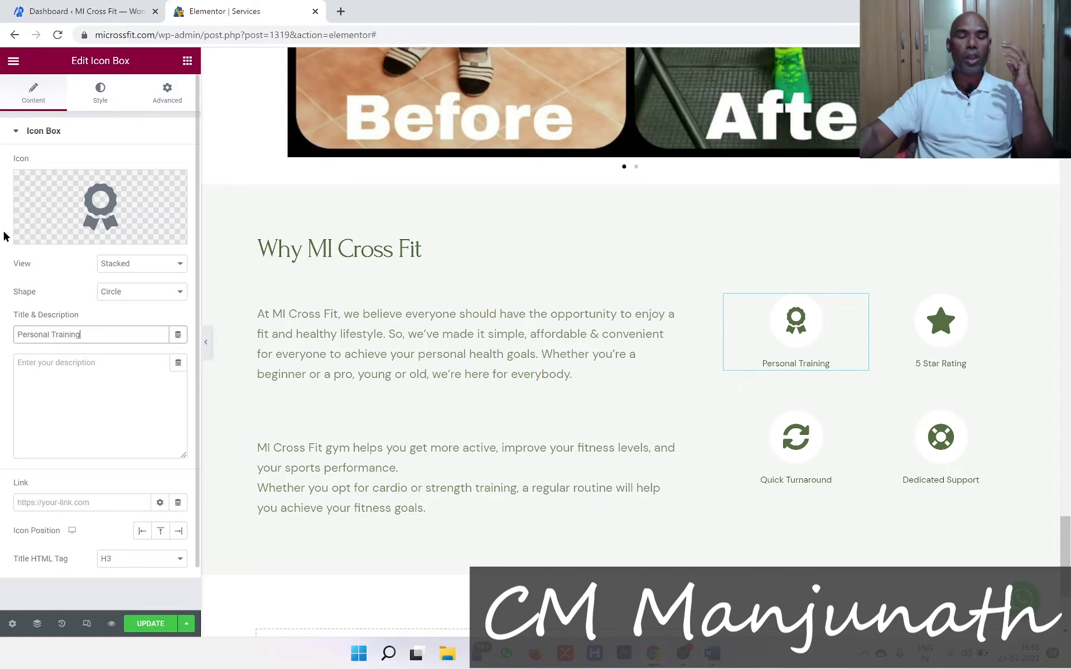
click(103, 205)
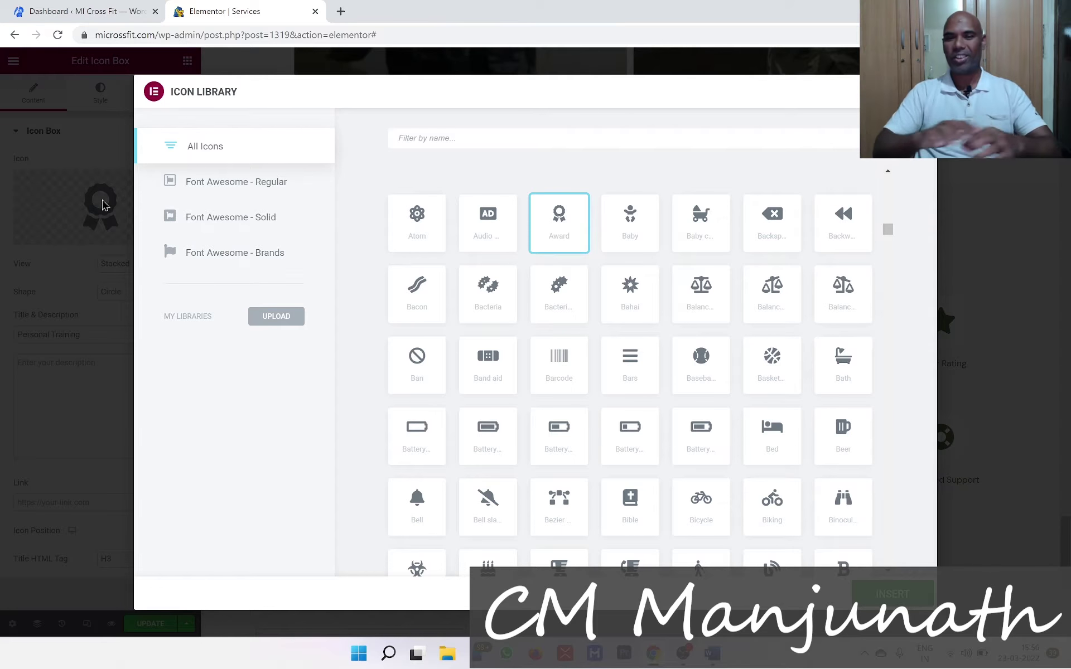
Step: Filter the Icon Library by 'shak' and insert the second Handshake icon
click(580, 134)
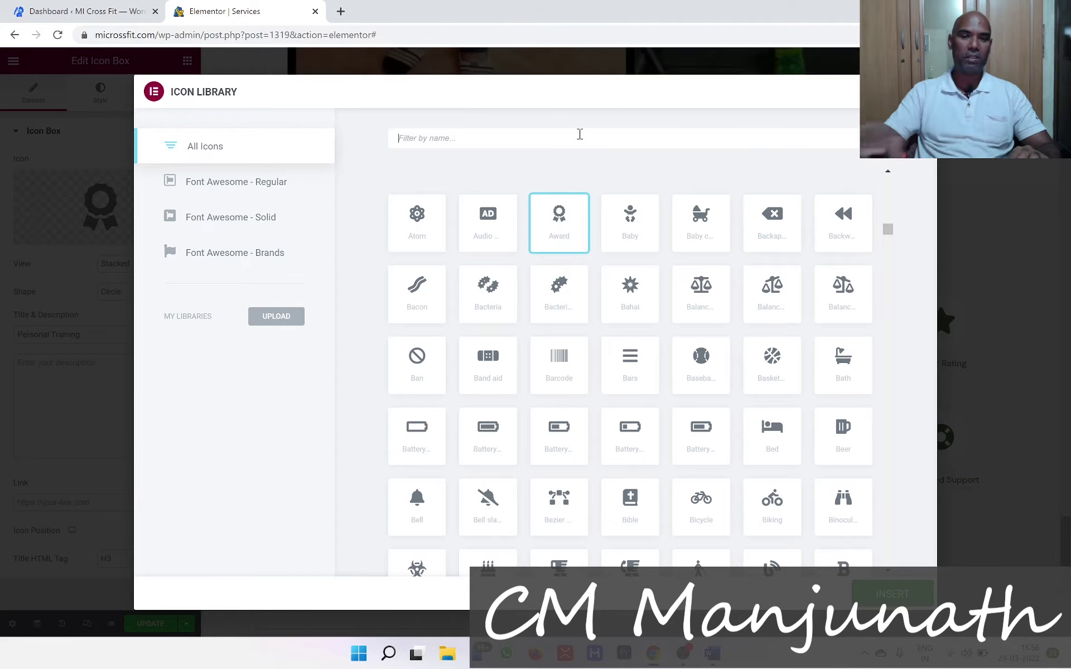
text(shak)
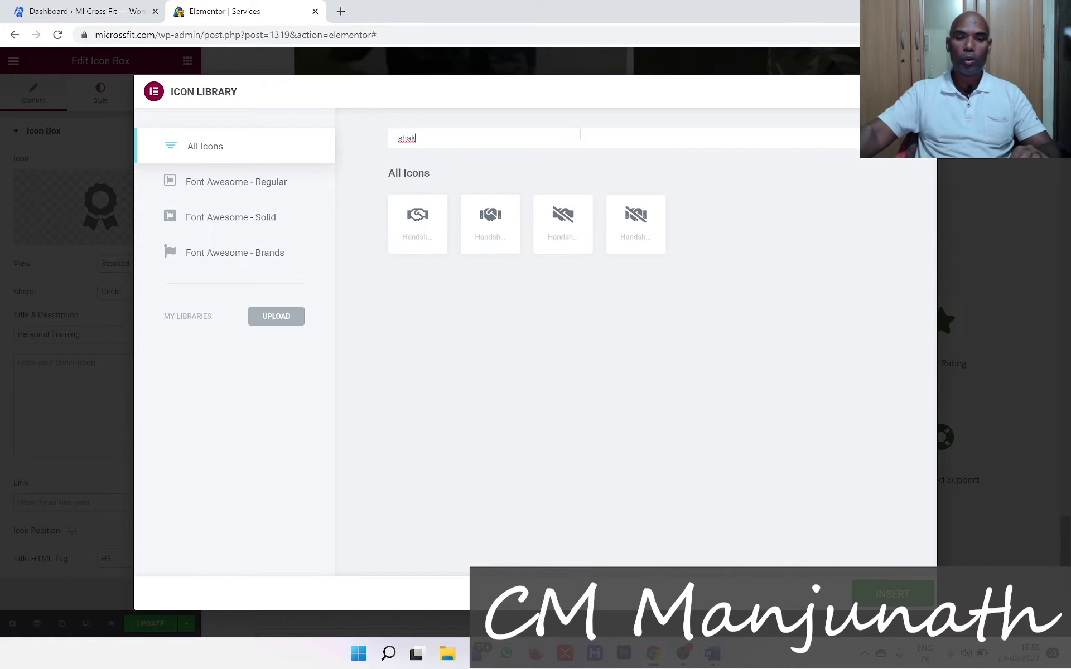
click(490, 238)
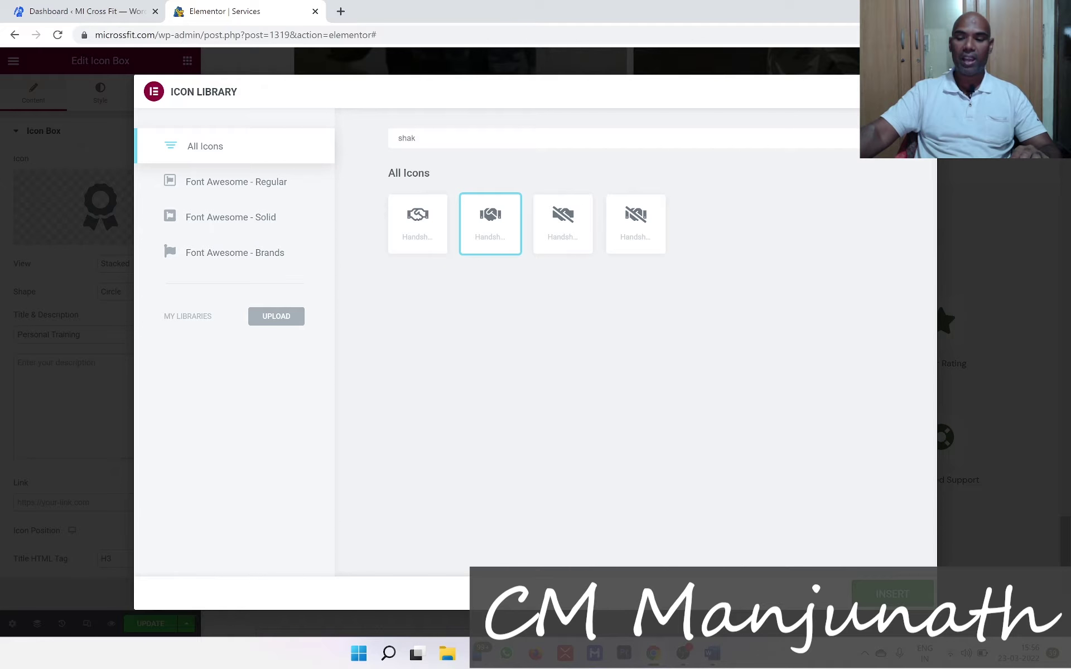
click(893, 595)
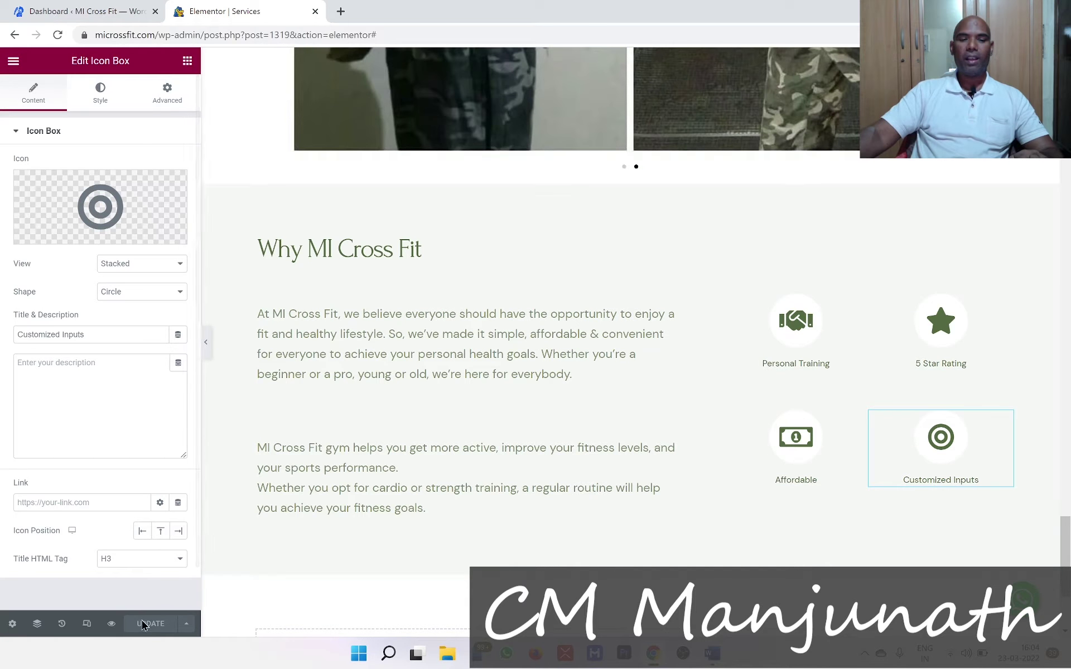
scroll(698, 336, up, 15)
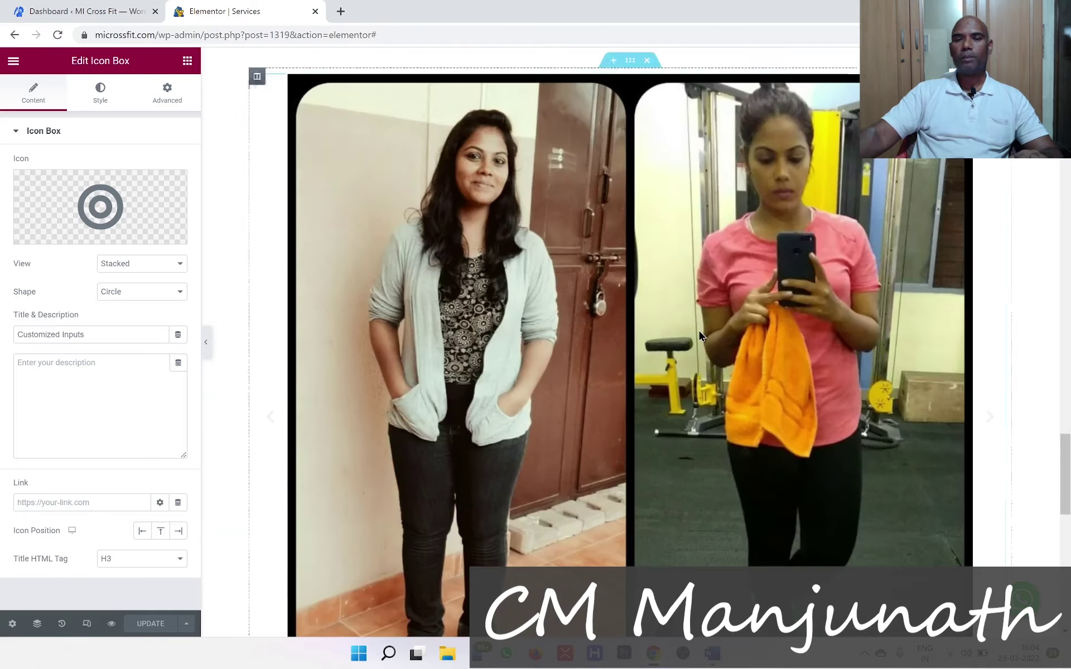
scroll(700, 334, up, 20)
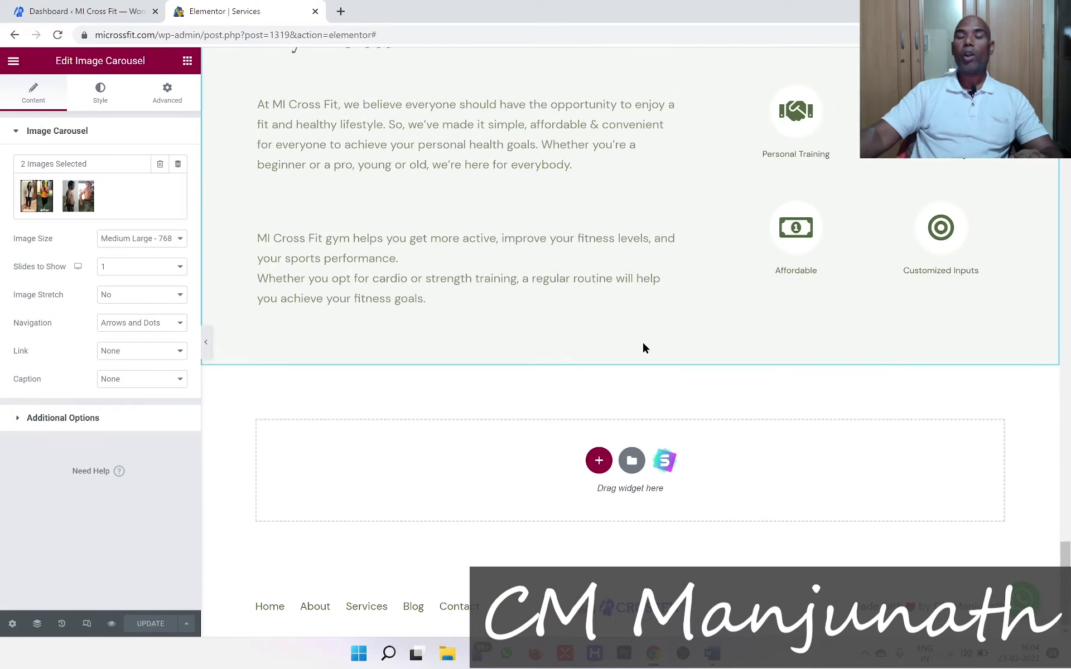
key(alt+Tab)
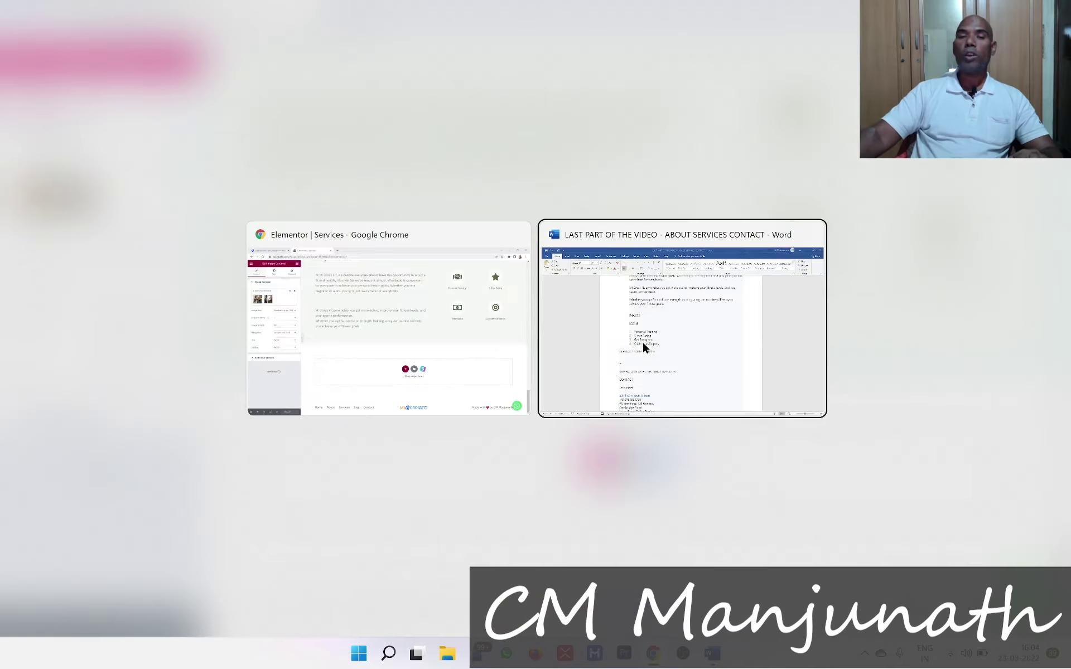
scroll(581, 349, down, 3)
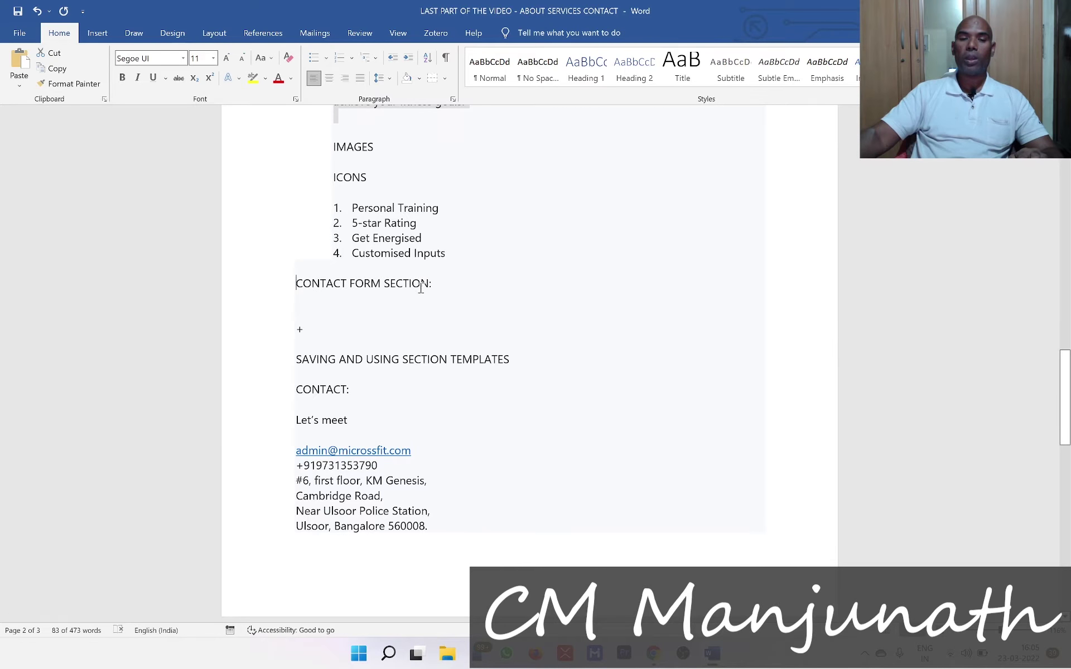
drag(296, 283, 505, 302)
key(alt+Tab)
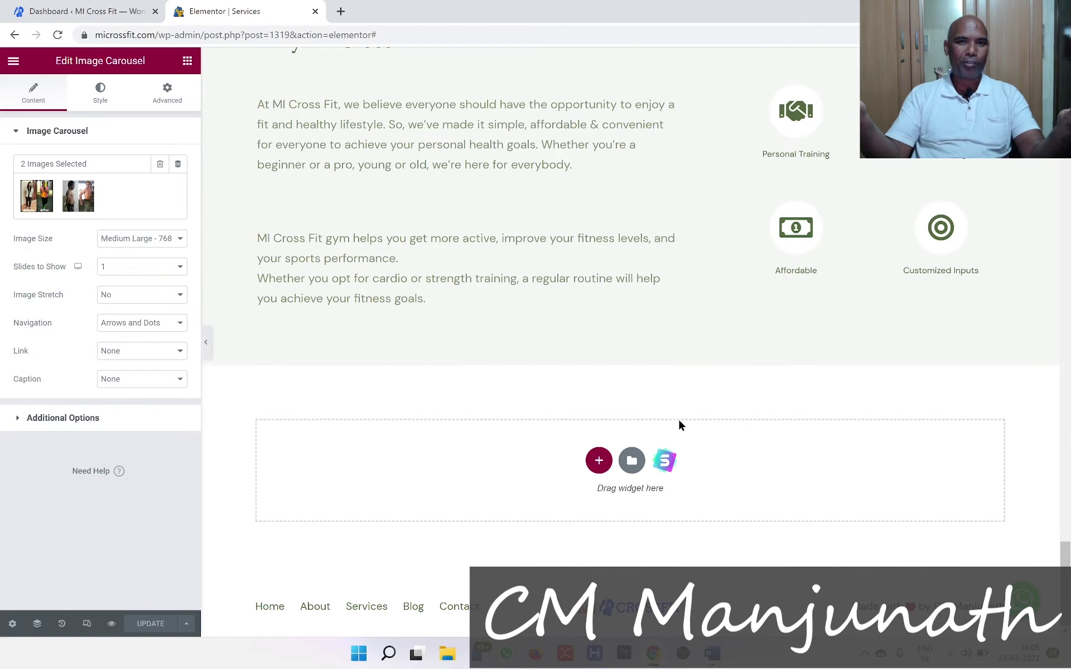
Step: Open the MI CrossFit home page in a new tab and find its goals form
key(ctrl+shift+p)
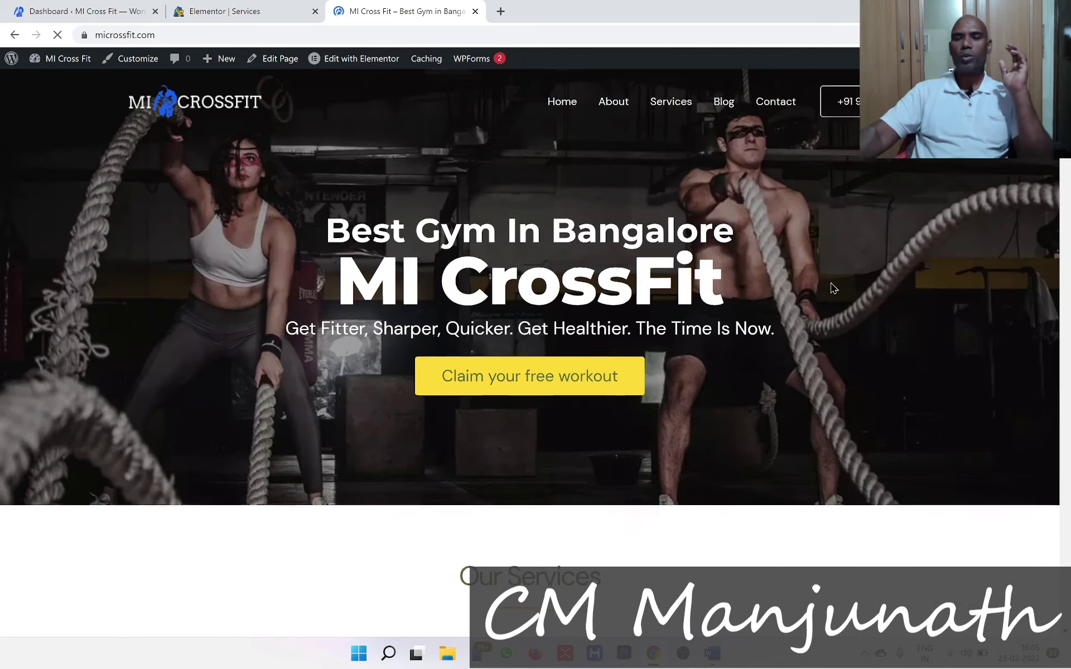
scroll(831, 284, down, 15)
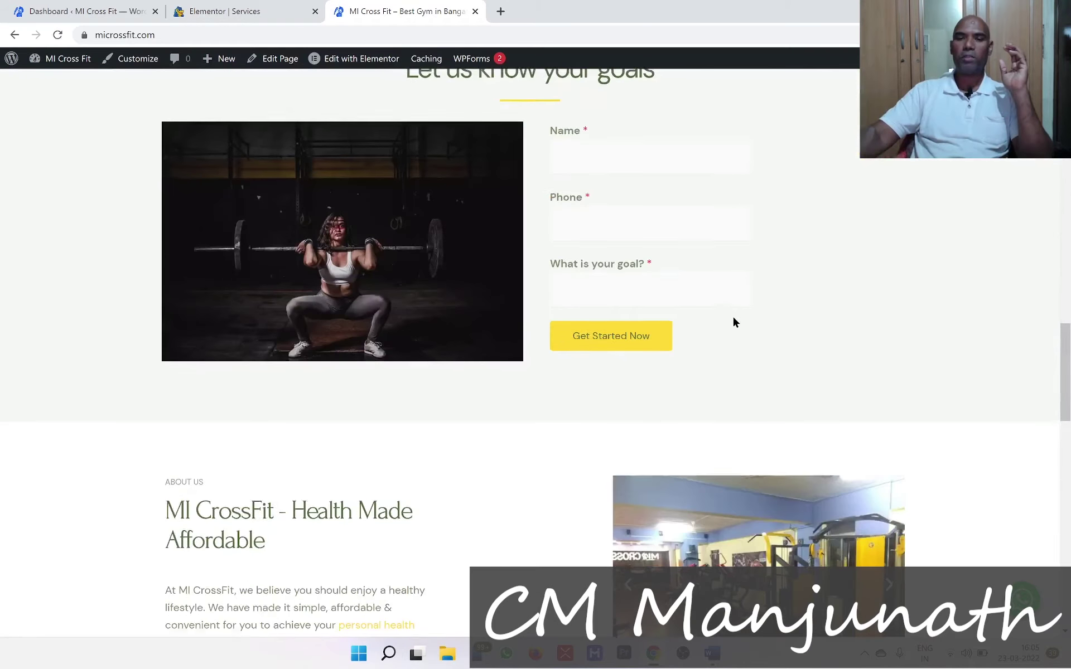
scroll(732, 316, up, 3)
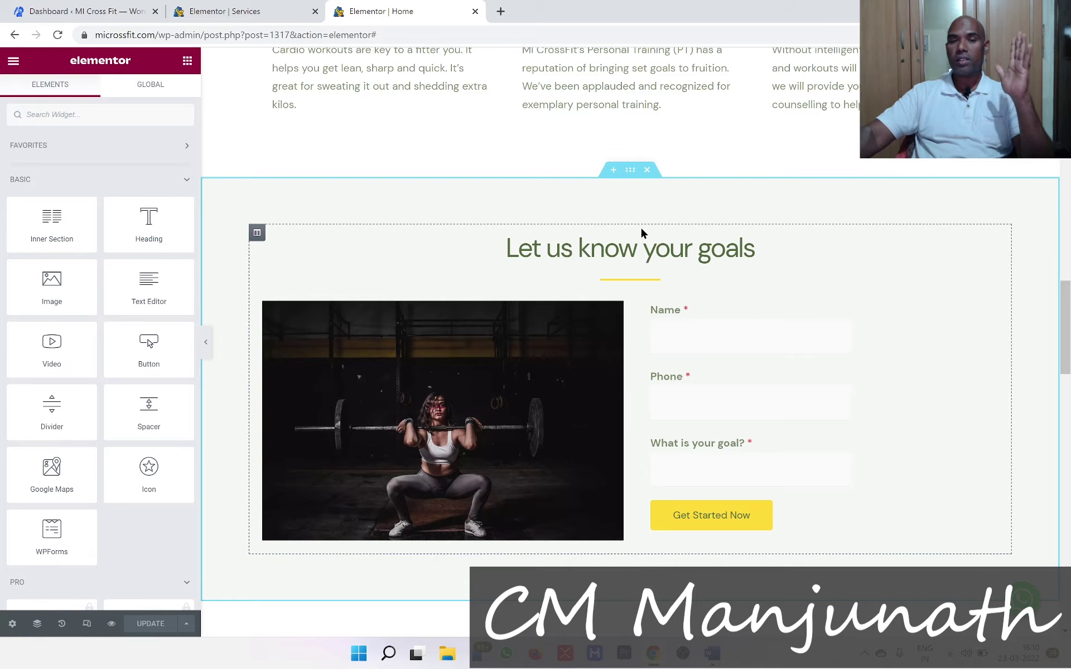
Step: Save the goals form section as template 'lead-form' and go back to the Services tab
right_click(630, 180)
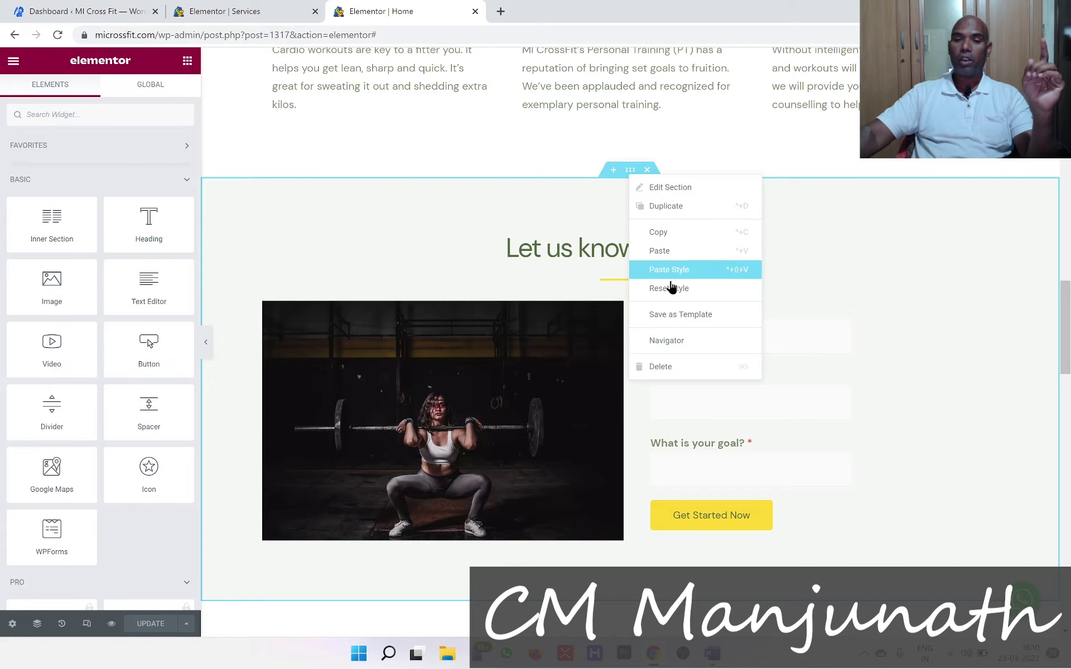
click(692, 317)
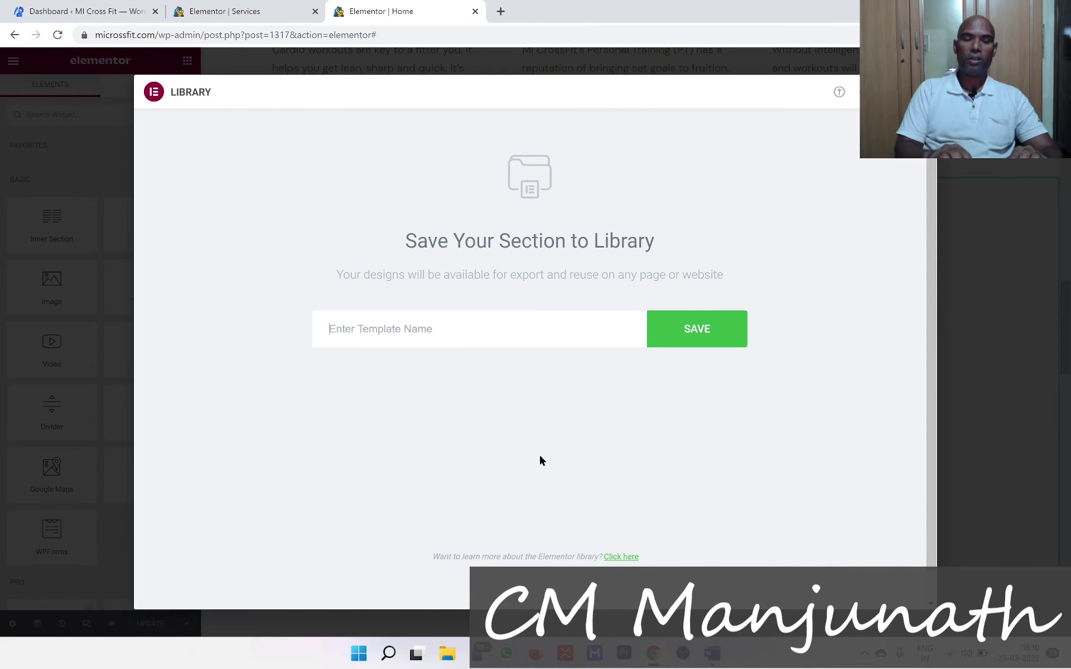
text(lead-form)
click(709, 338)
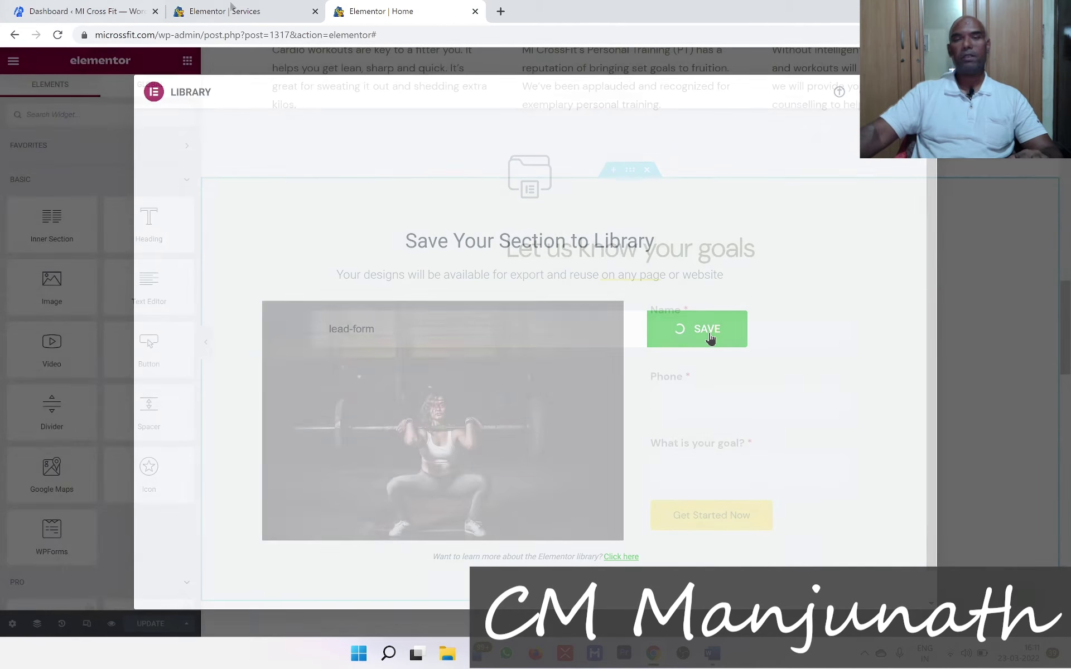
click(231, 11)
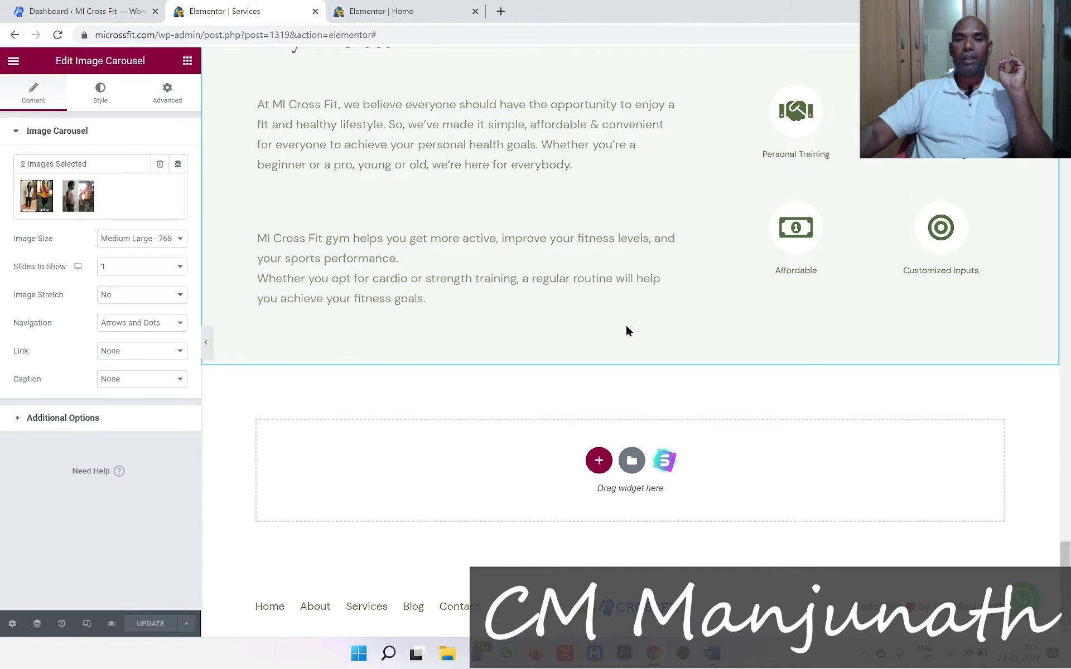
click(627, 321)
scroll(670, 335, up, 5)
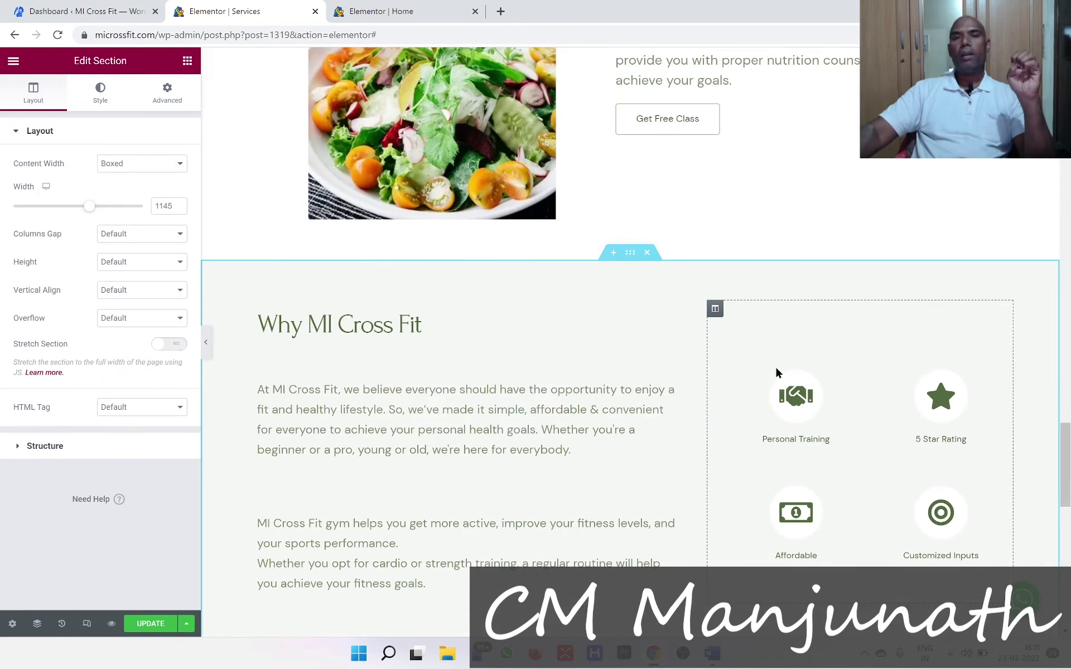
scroll(596, 378, down, 3)
scroll(624, 418, up, 3)
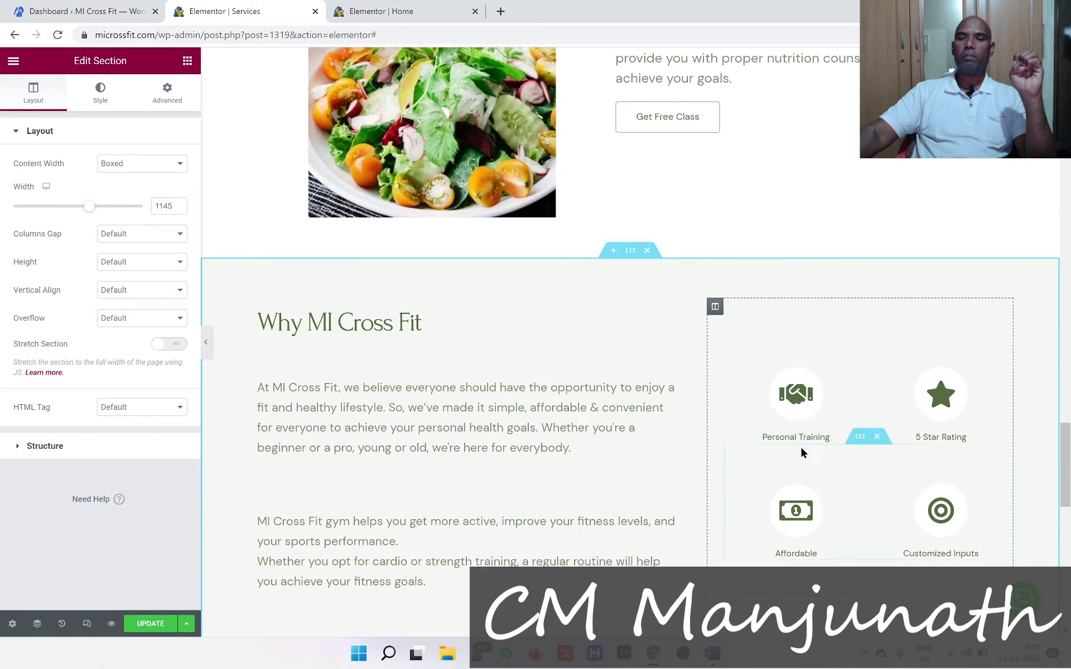
scroll(802, 446, down, 8)
scroll(781, 382, down, 2)
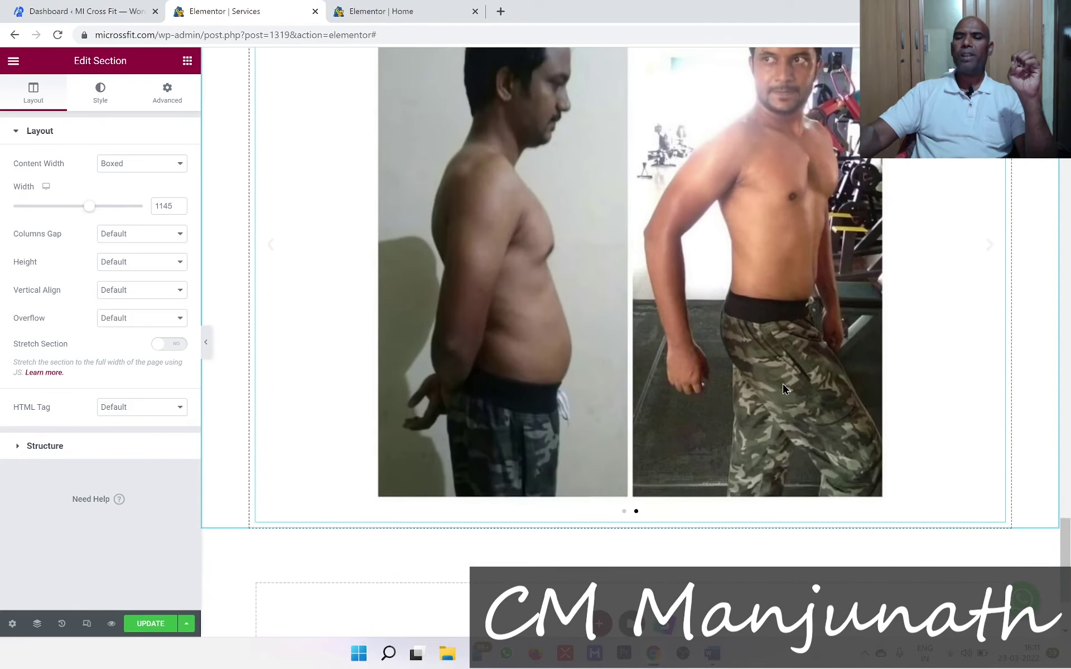
scroll(784, 389, up, 2)
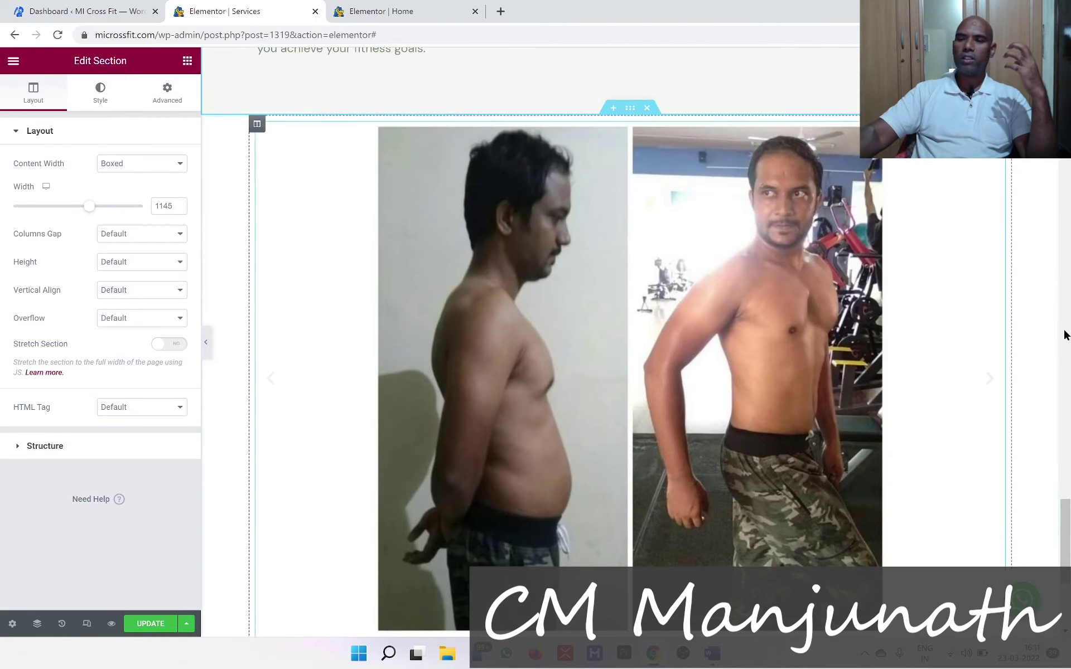
scroll(996, 327, up, 2)
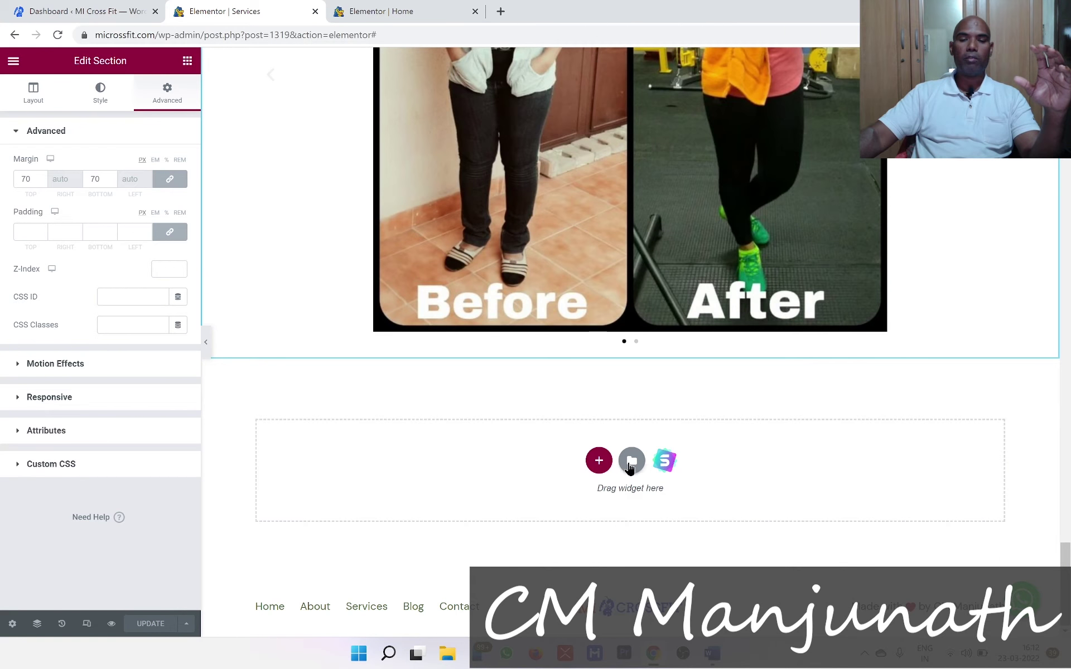
Step: Insert the lead-form template from My Templates into the empty section, applying its settings
click(631, 461)
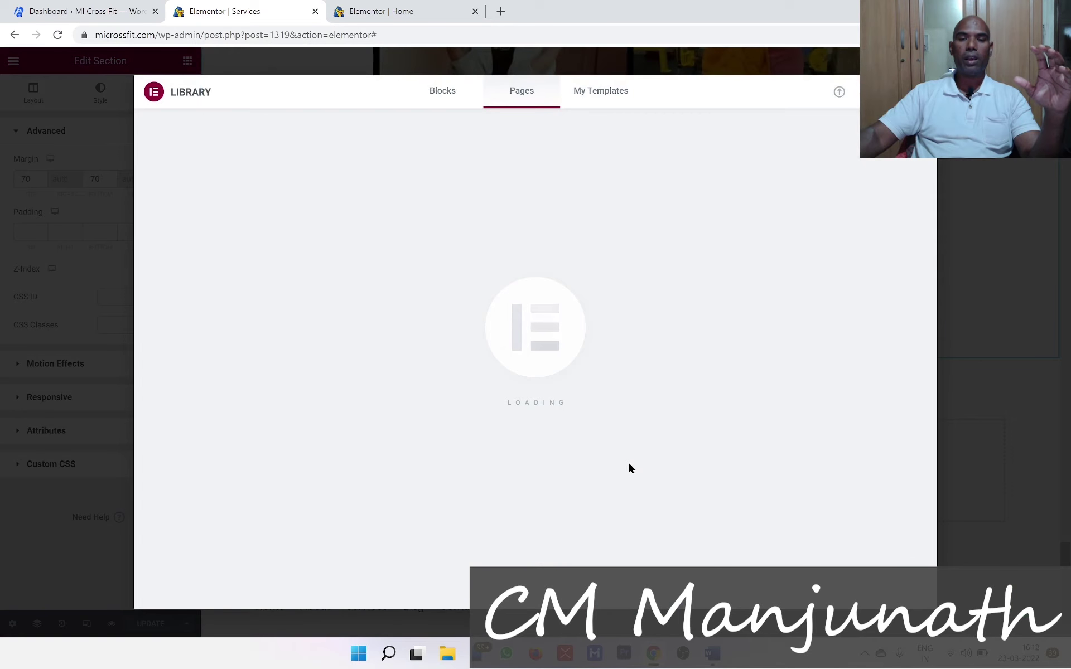
click(611, 99)
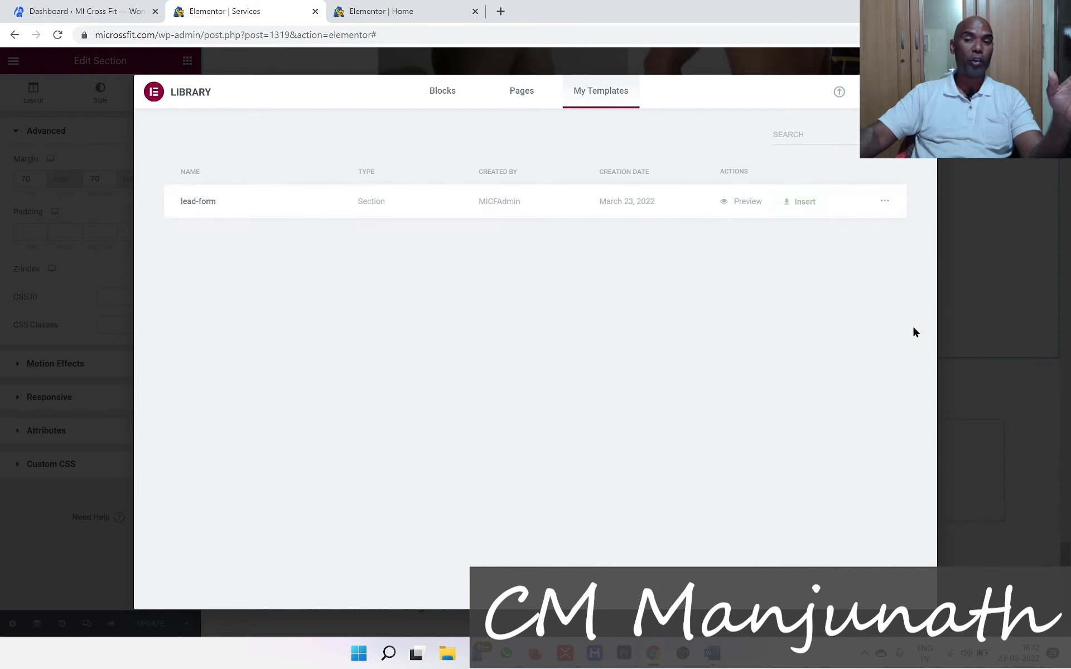
click(805, 208)
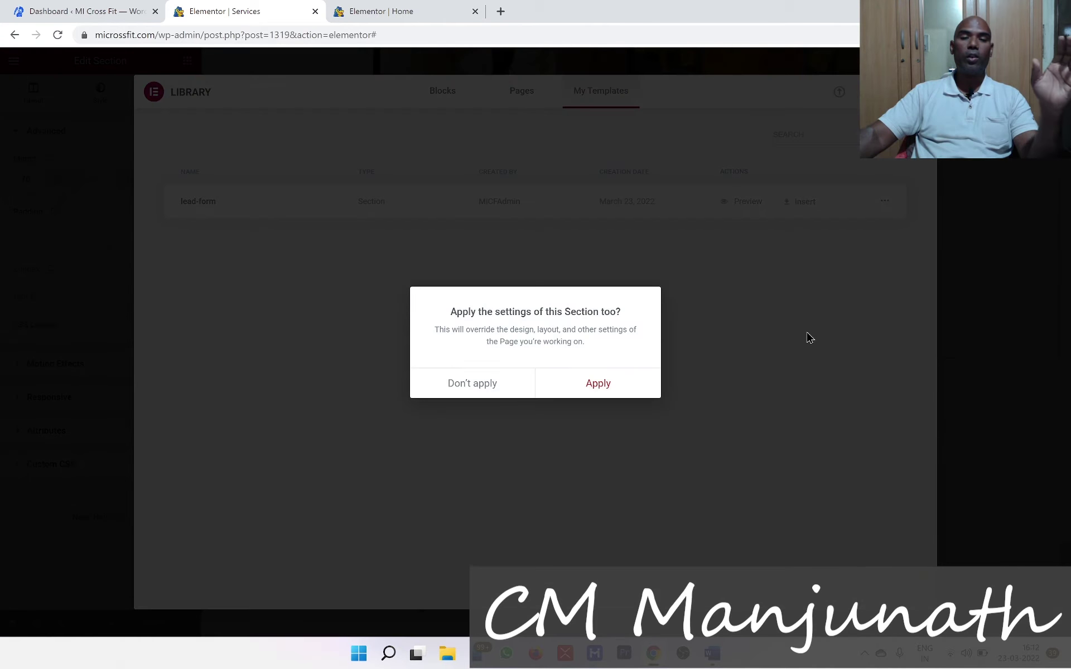
click(607, 386)
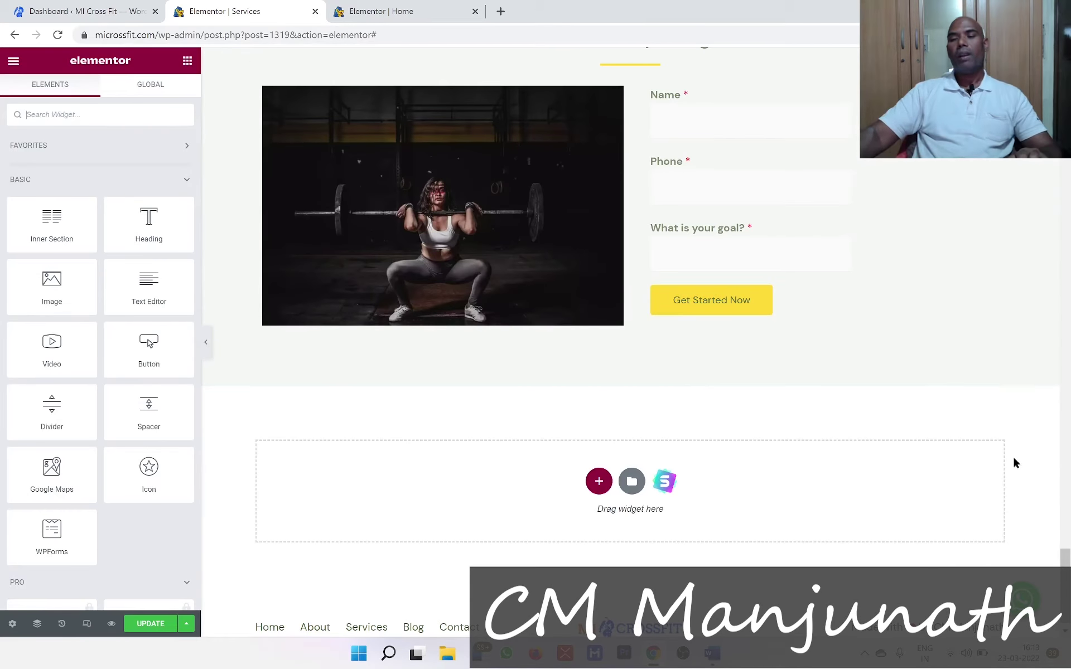
Step: Select the inserted goals form section and view its Advanced settings (CSS ID lead-form-section)
scroll(1014, 461, up, 10)
scroll(1015, 463, up, 15)
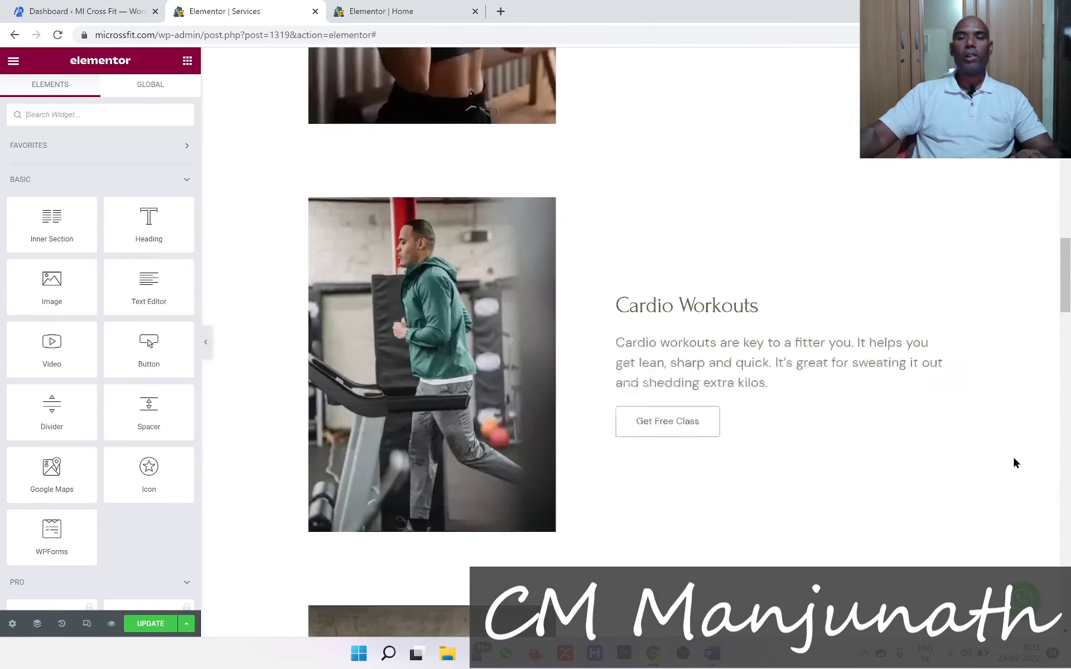
scroll(967, 434, down, 3)
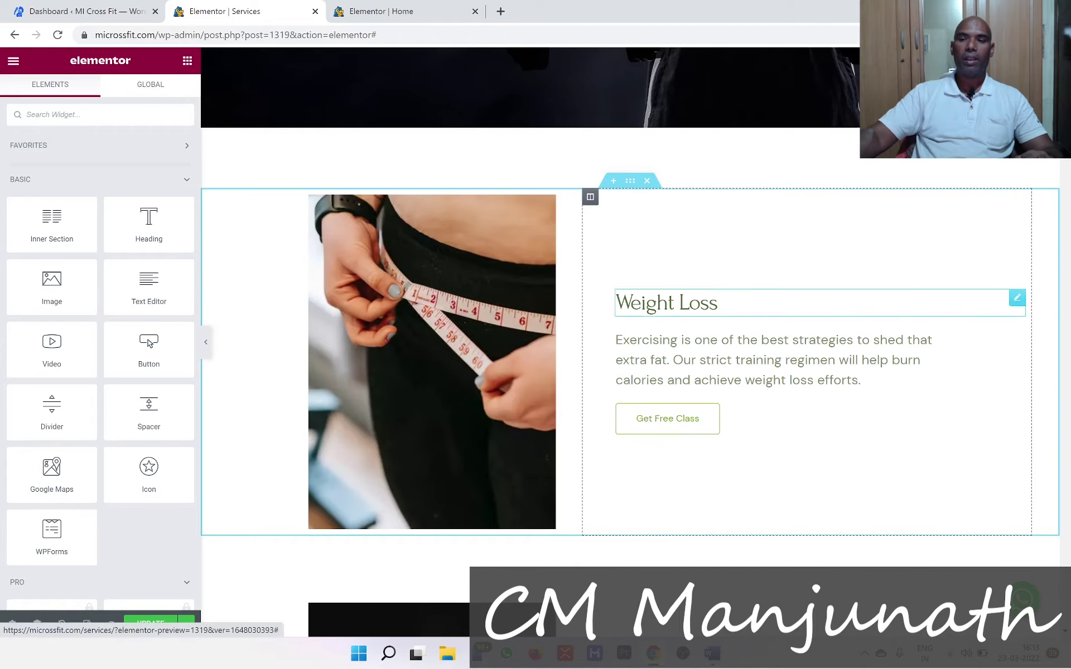
drag(1067, 145, 1068, 547)
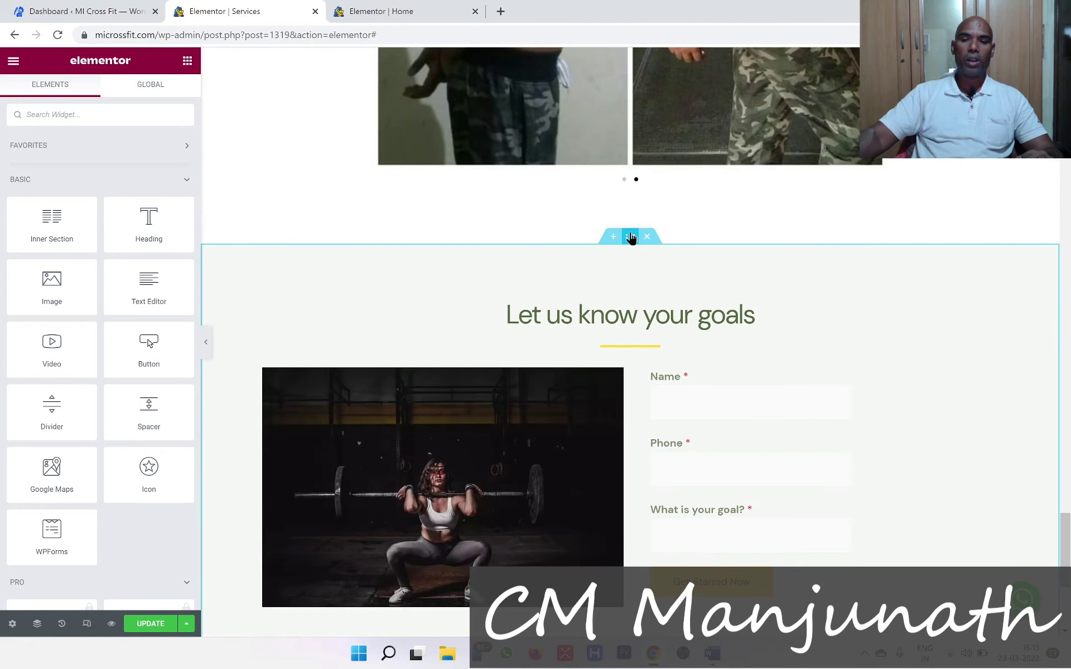
click(631, 237)
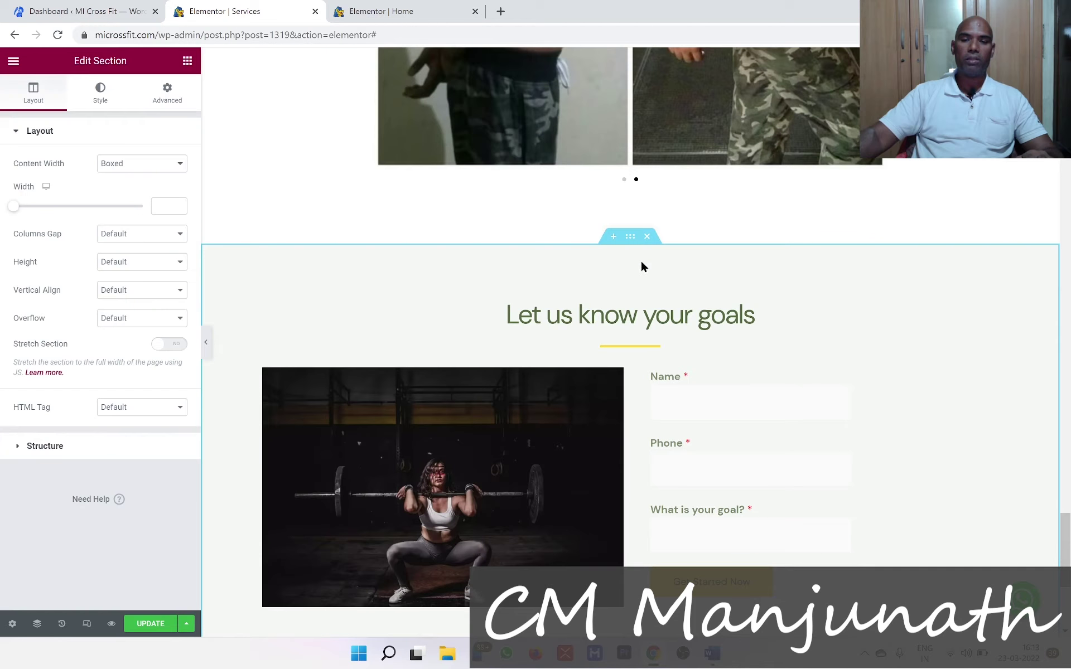
click(164, 96)
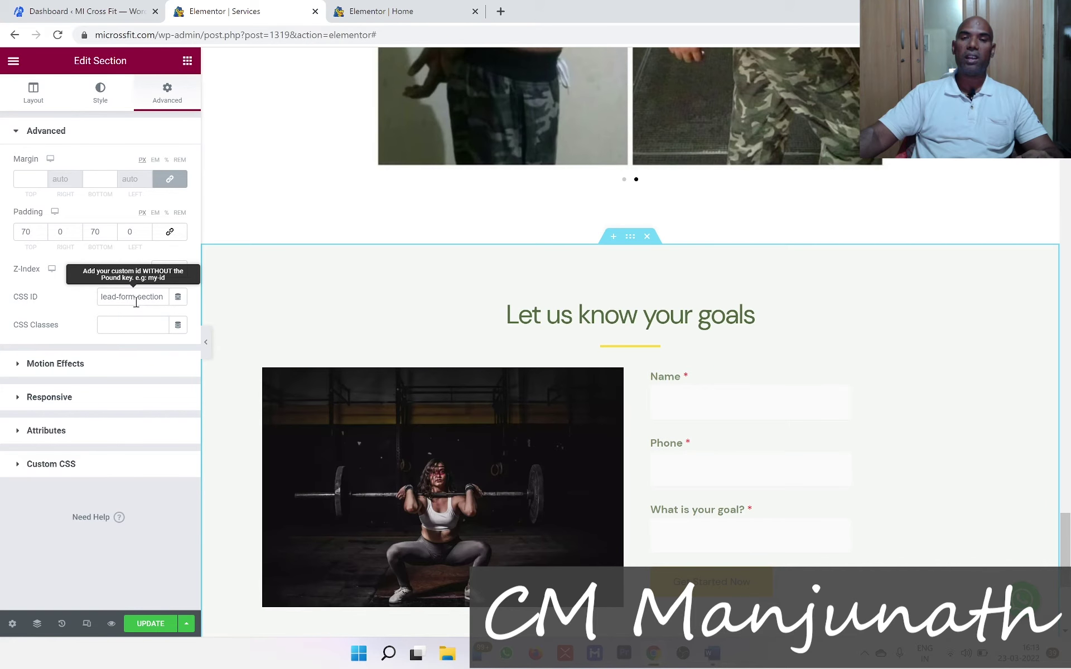
Step: Scroll up the Services page to the Weight Loss Get Free Class button
scroll(908, 323, up, 10)
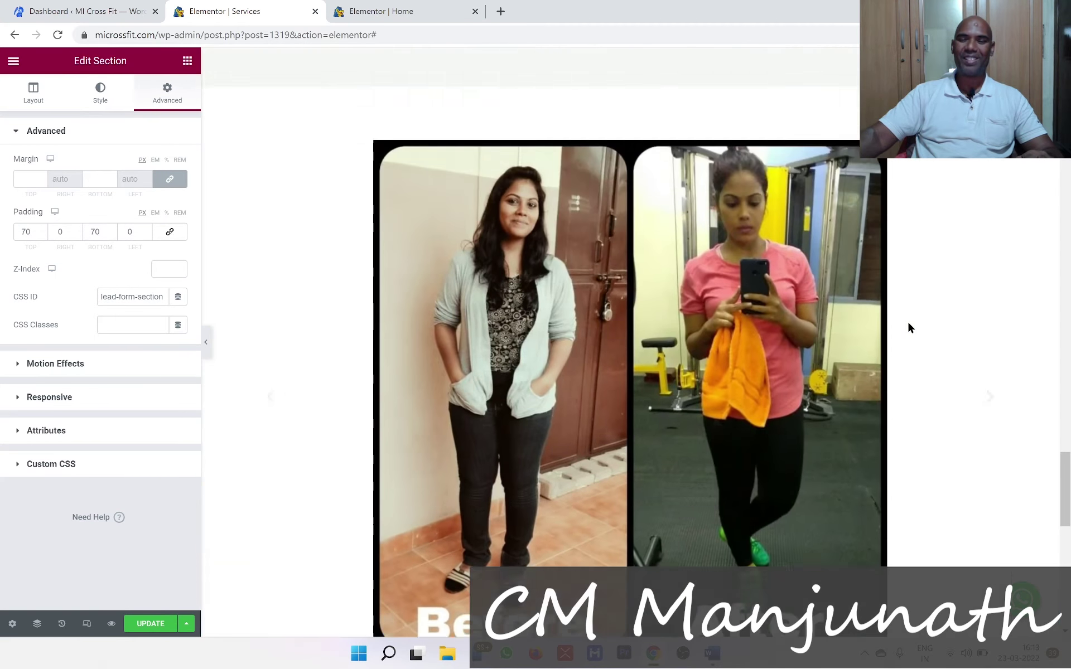
scroll(907, 327, up, 6)
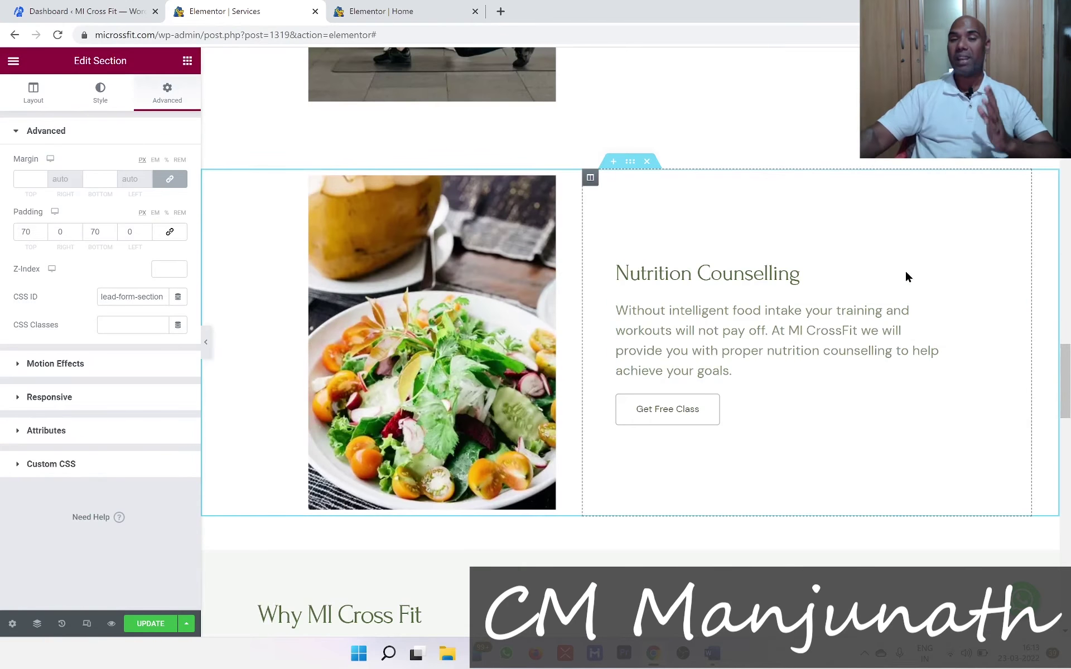
scroll(904, 279, up, 2)
scroll(905, 297, up, 10)
scroll(905, 297, up, 9)
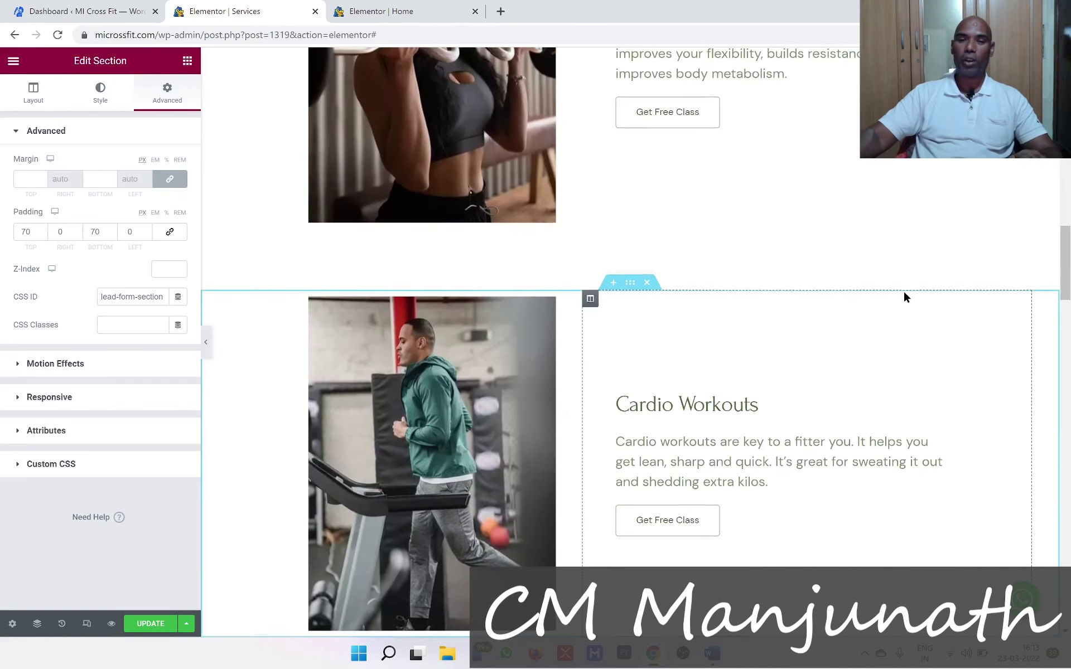
scroll(876, 218, up, 15)
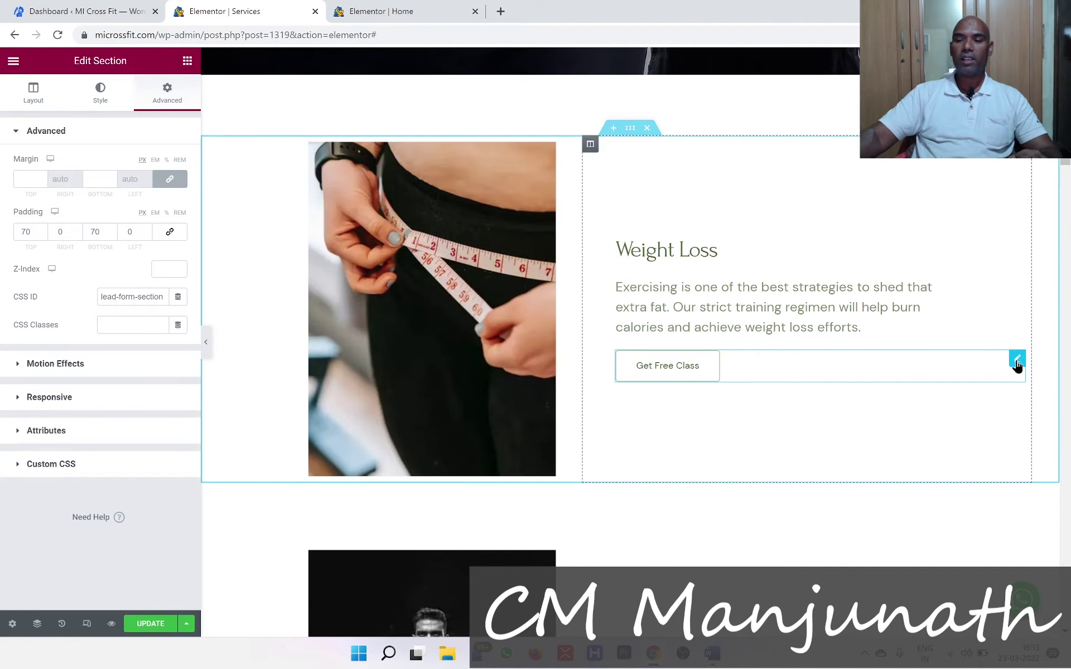
Step: Change the Weight Loss button's link from '#' to '#lead-form-section' and update the page
click(1017, 360)
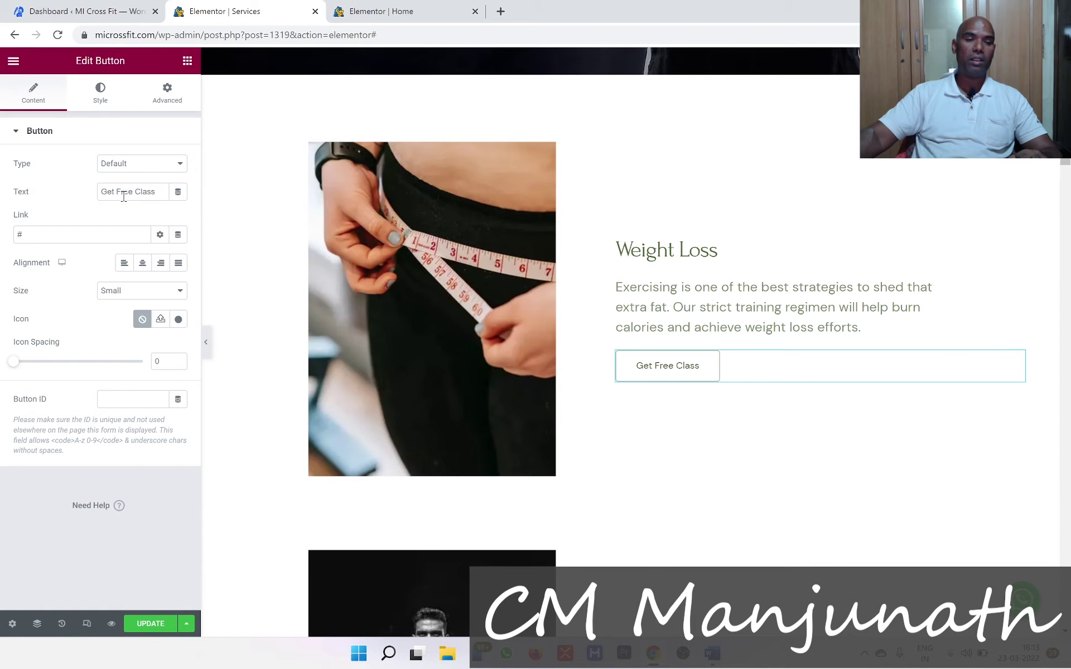
drag(54, 234, 3, 243)
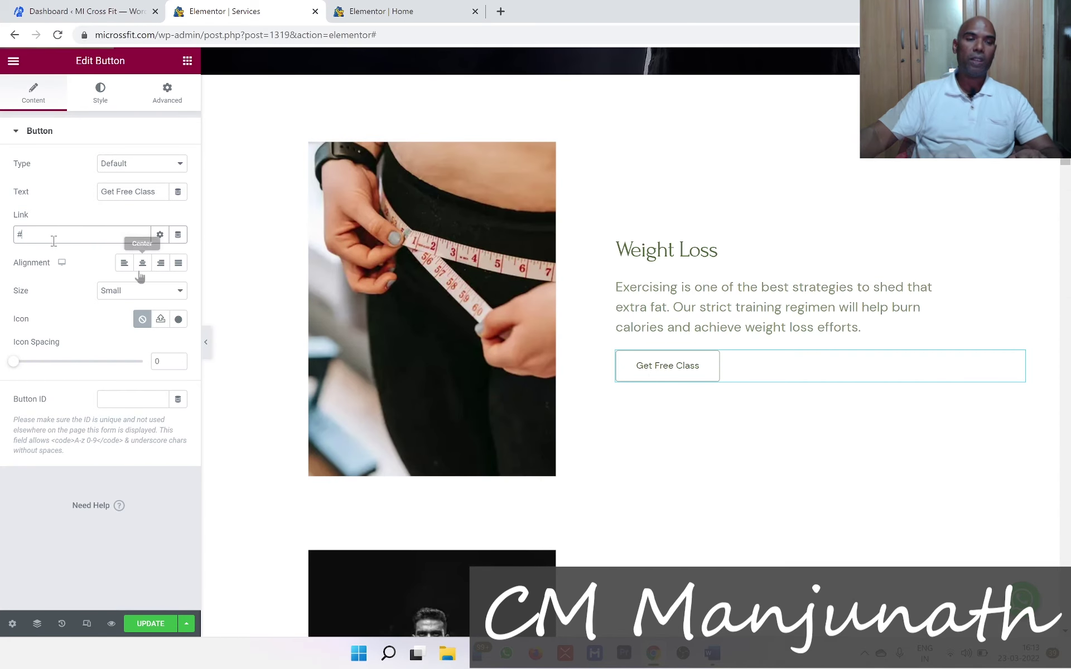
text(#lead)
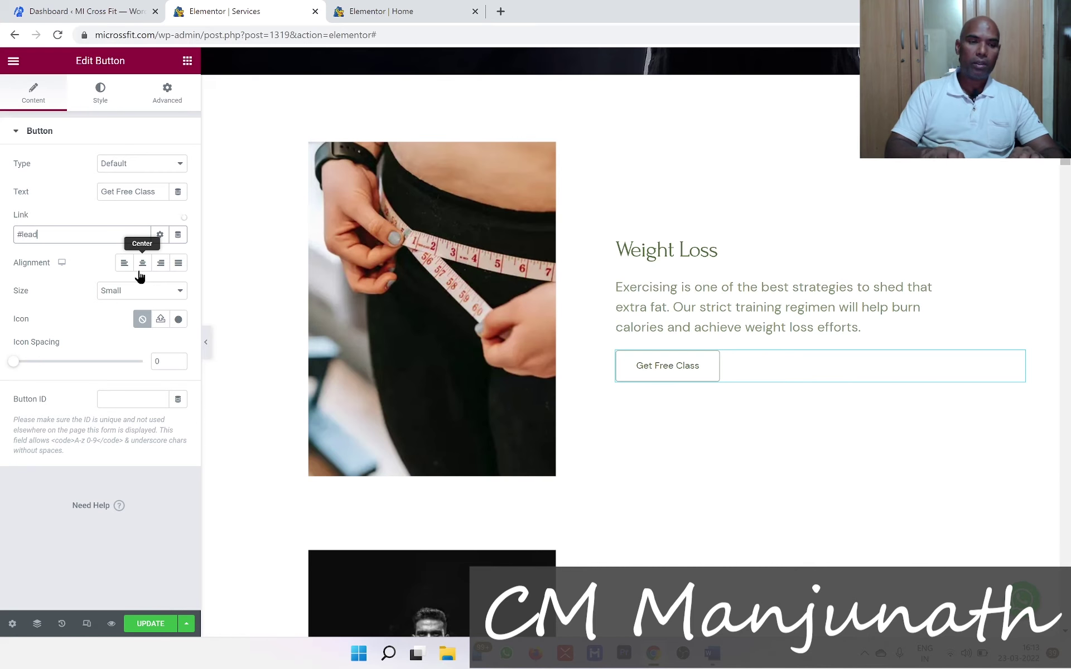
text(-form-section)
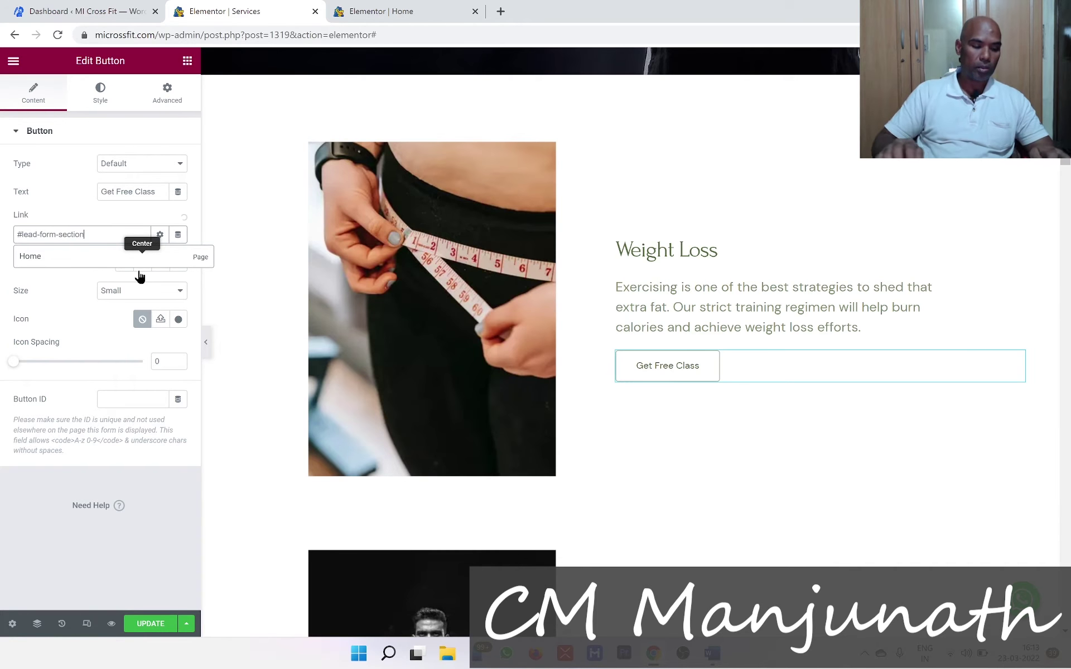
key(ctrl+a)
click(163, 624)
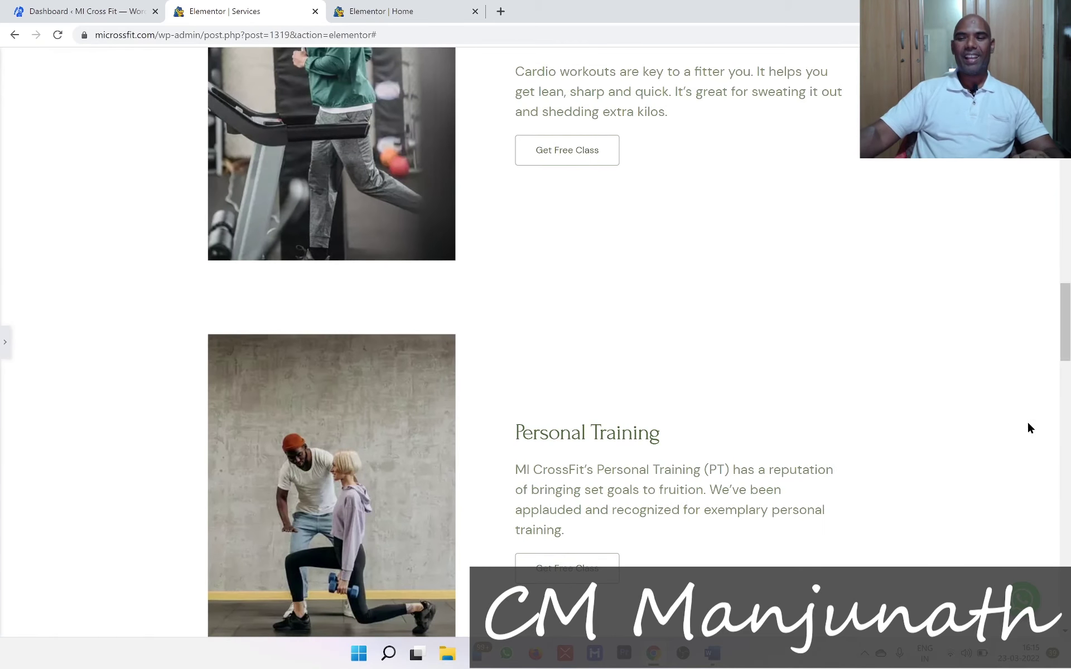
Step: Scroll through the service sections down to the goals form and back
scroll(859, 439, up, 15)
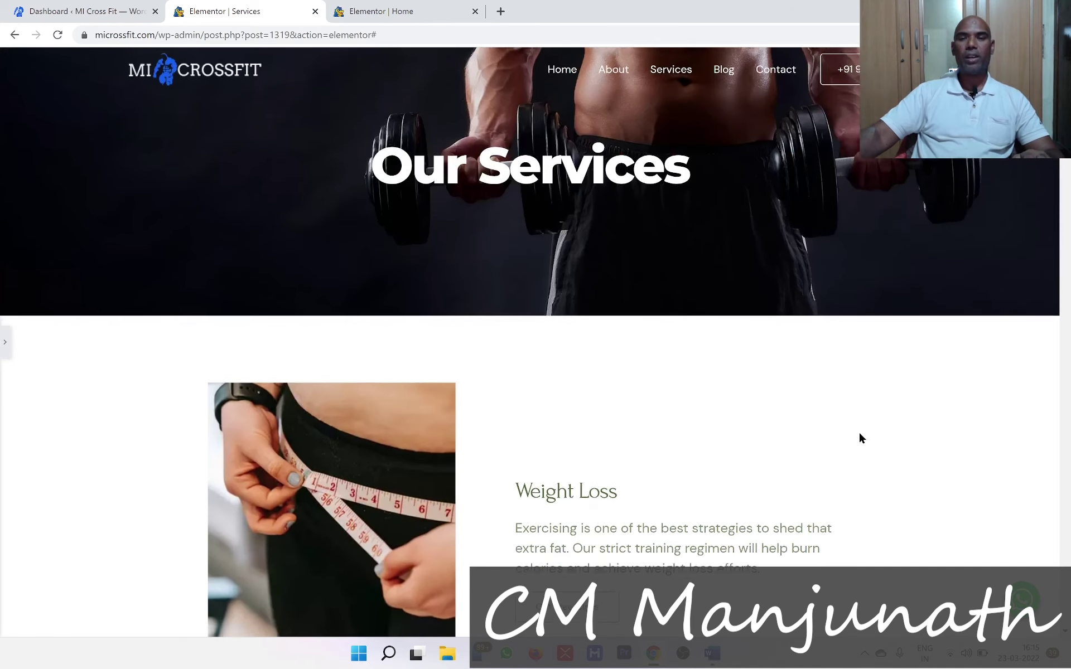
scroll(469, 302, down, 5)
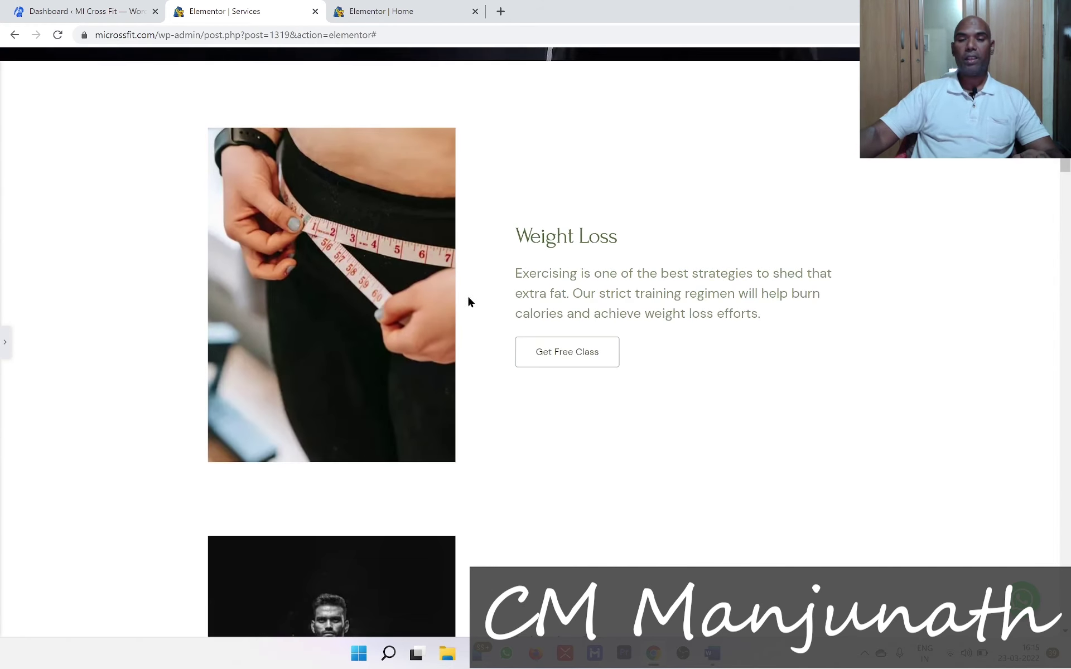
scroll(577, 359, down, 20)
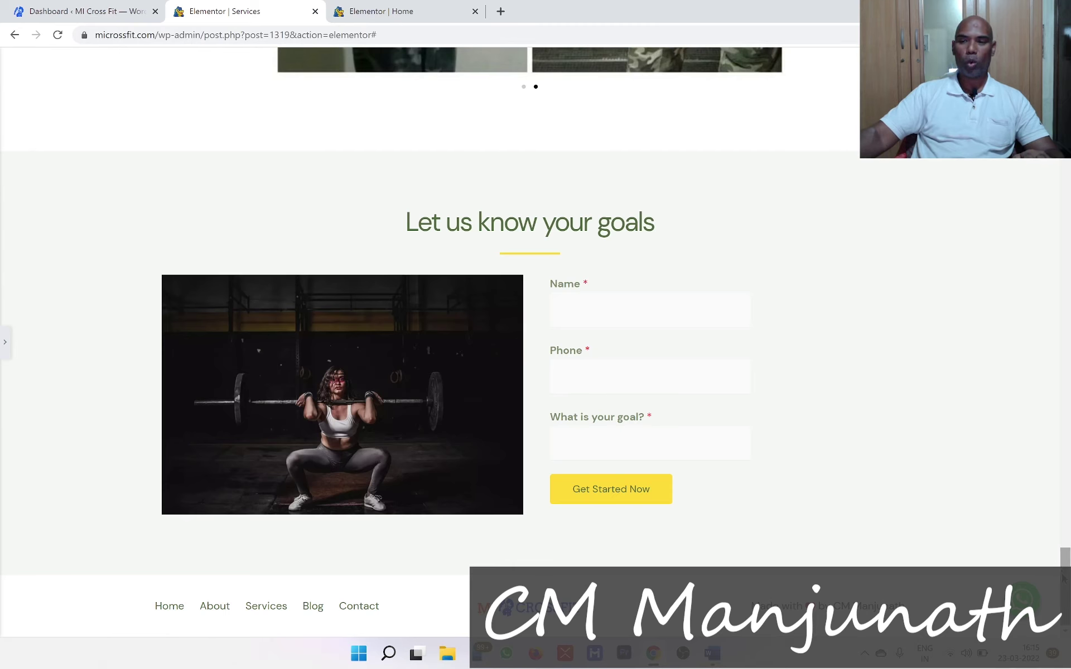
scroll(1049, 487, up, 20)
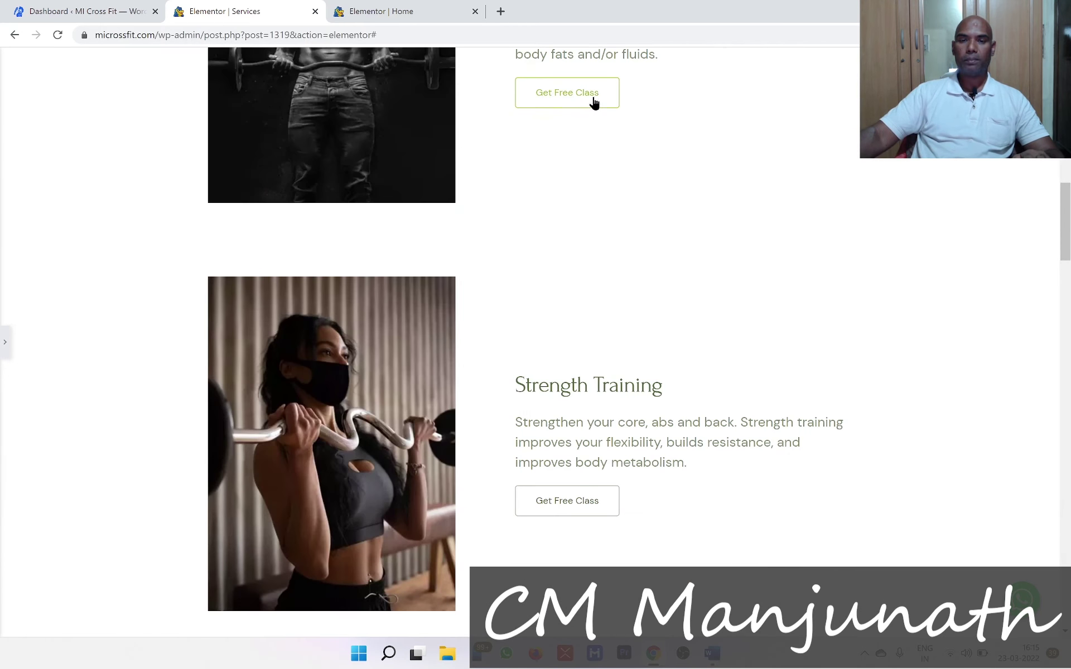
scroll(593, 100, down, 20)
scroll(869, 392, up, 8)
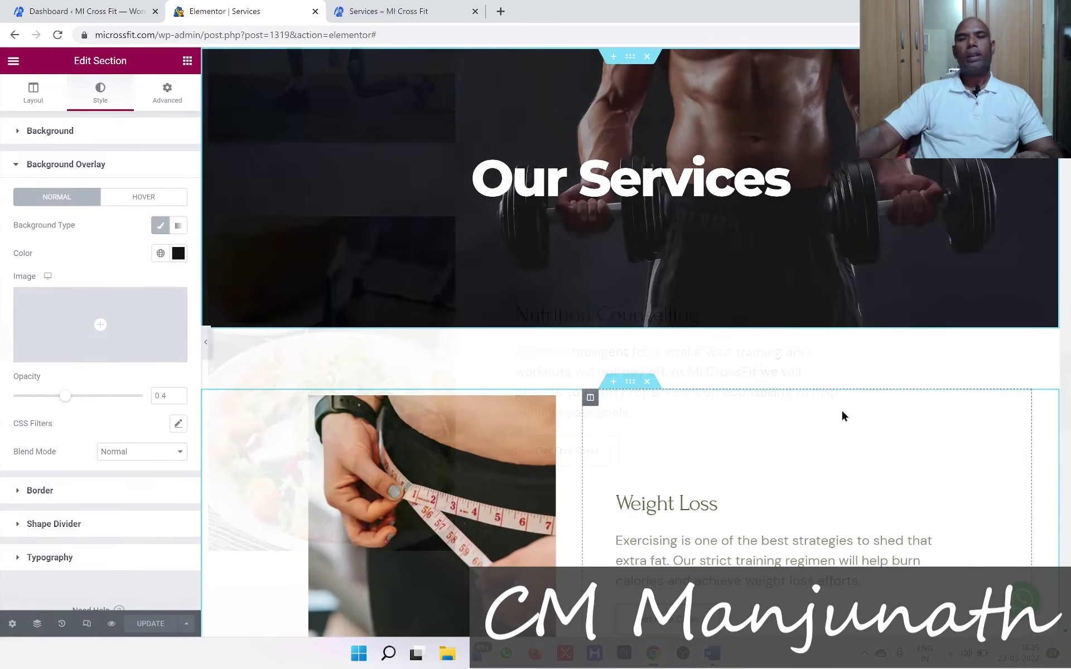
scroll(841, 413, down, 10)
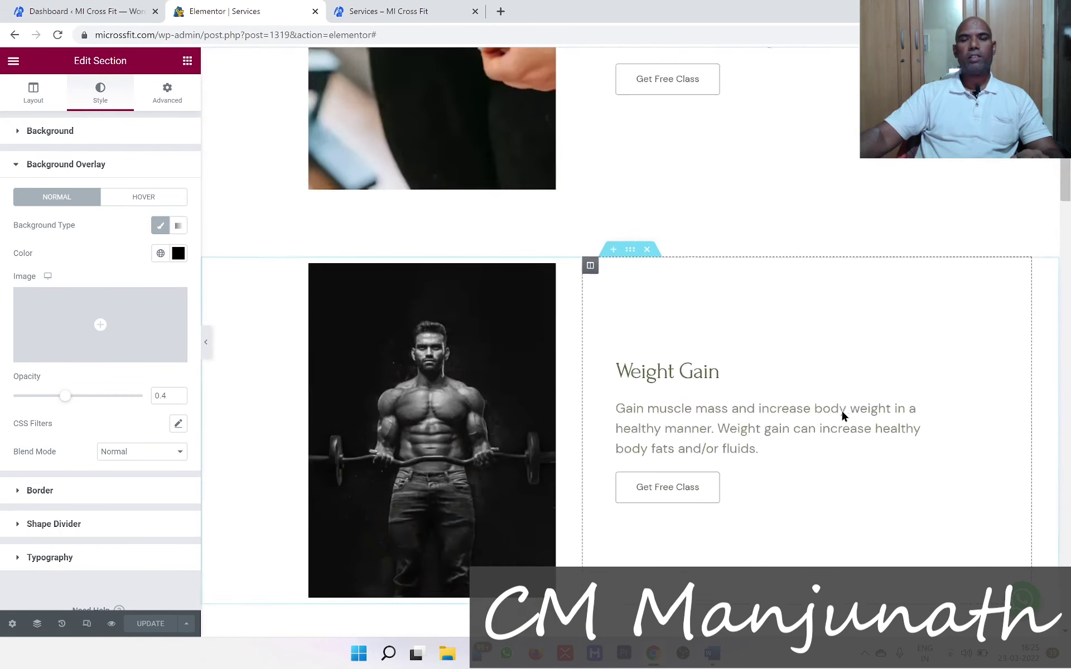
Step: Scroll to the top of the Services page and switch on Responsive Mode
scroll(841, 410, down, 20)
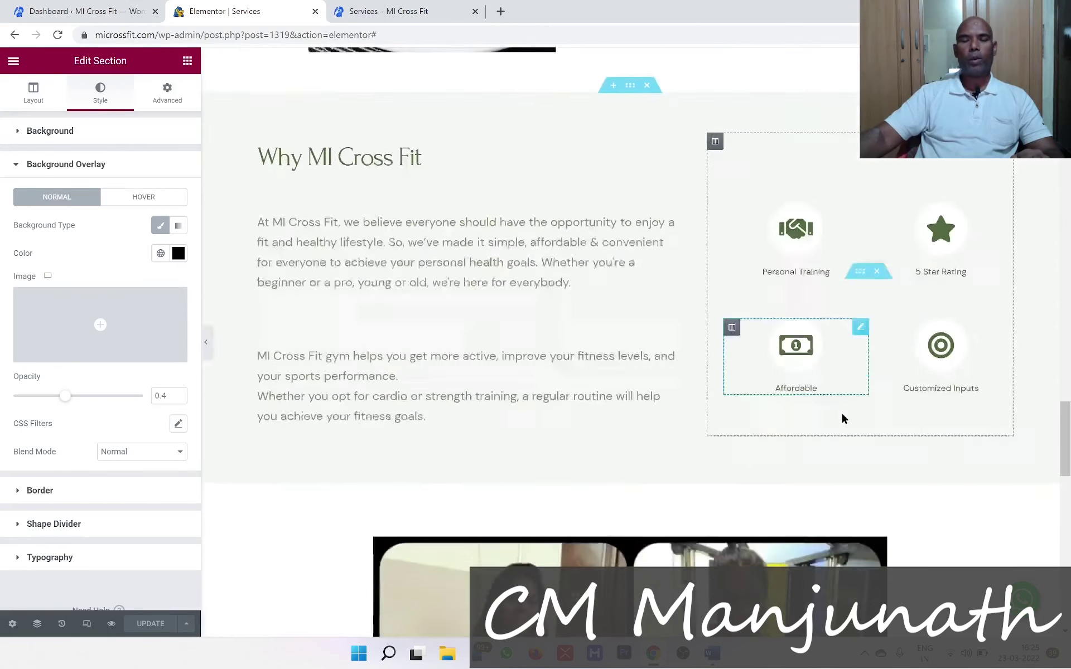
scroll(841, 412, down, 5)
scroll(841, 413, up, 20)
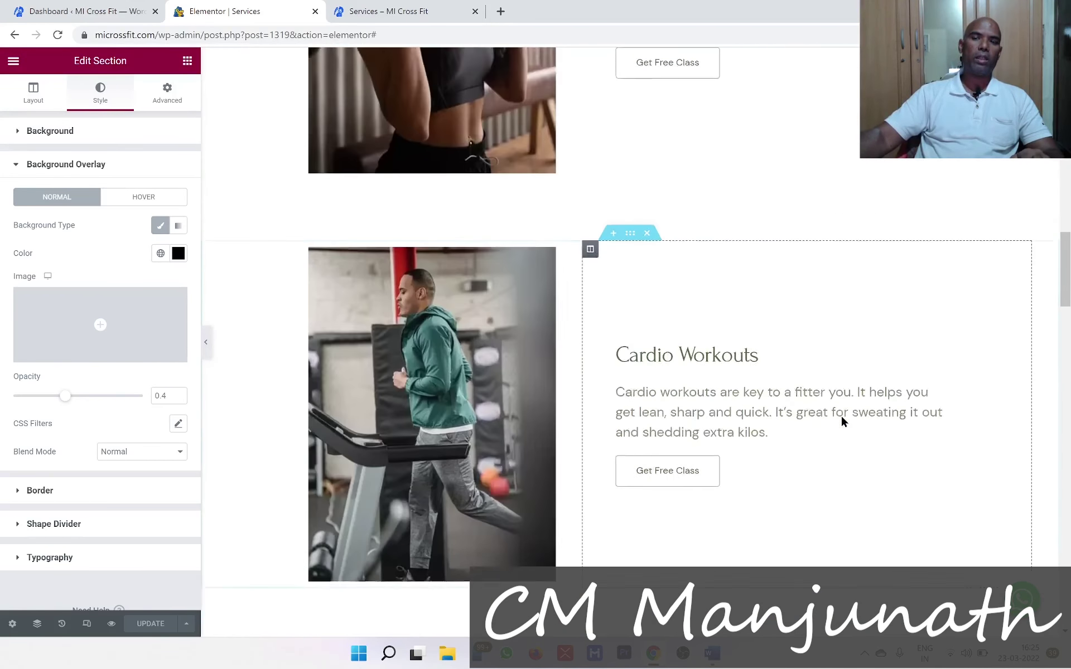
scroll(841, 414, up, 20)
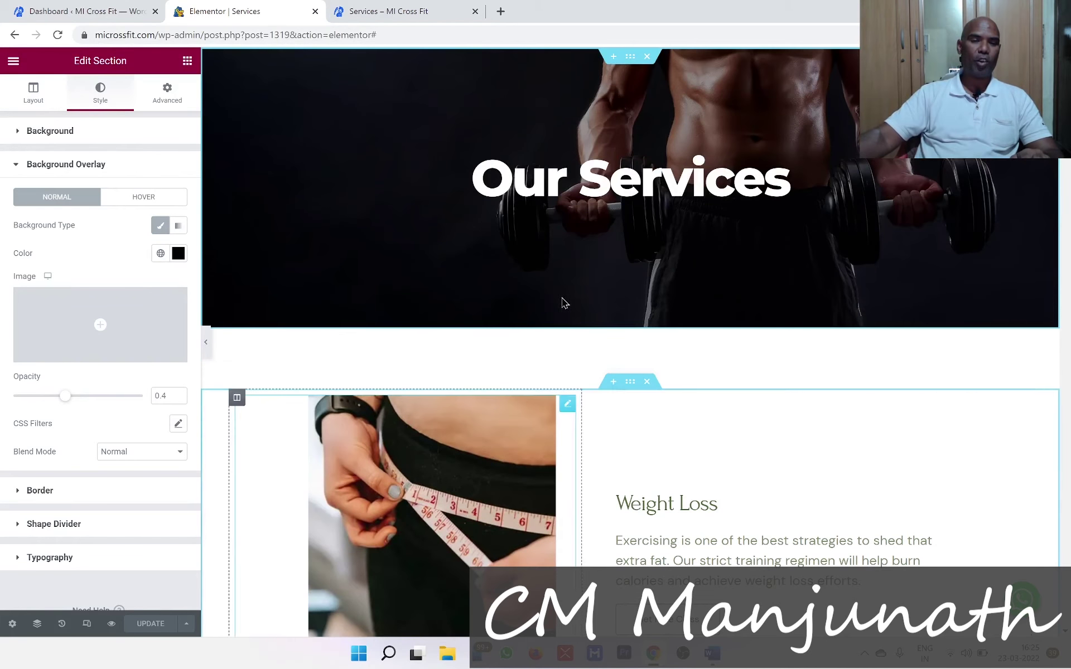
click(86, 628)
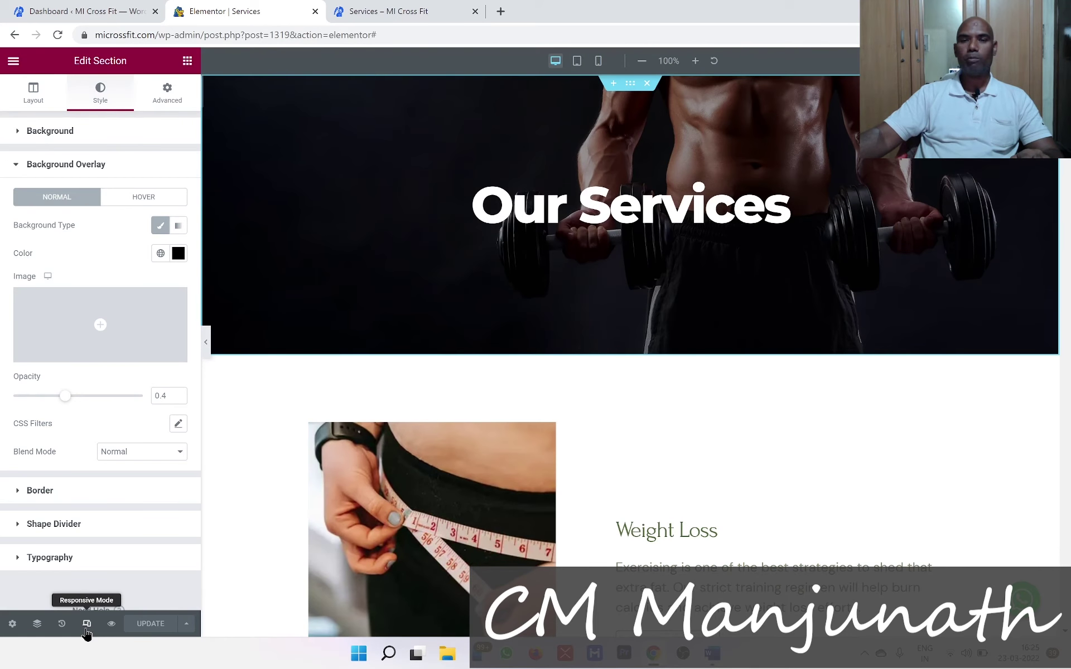
Step: Preview the Services page at tablet width and scroll down through it to the footer
click(577, 62)
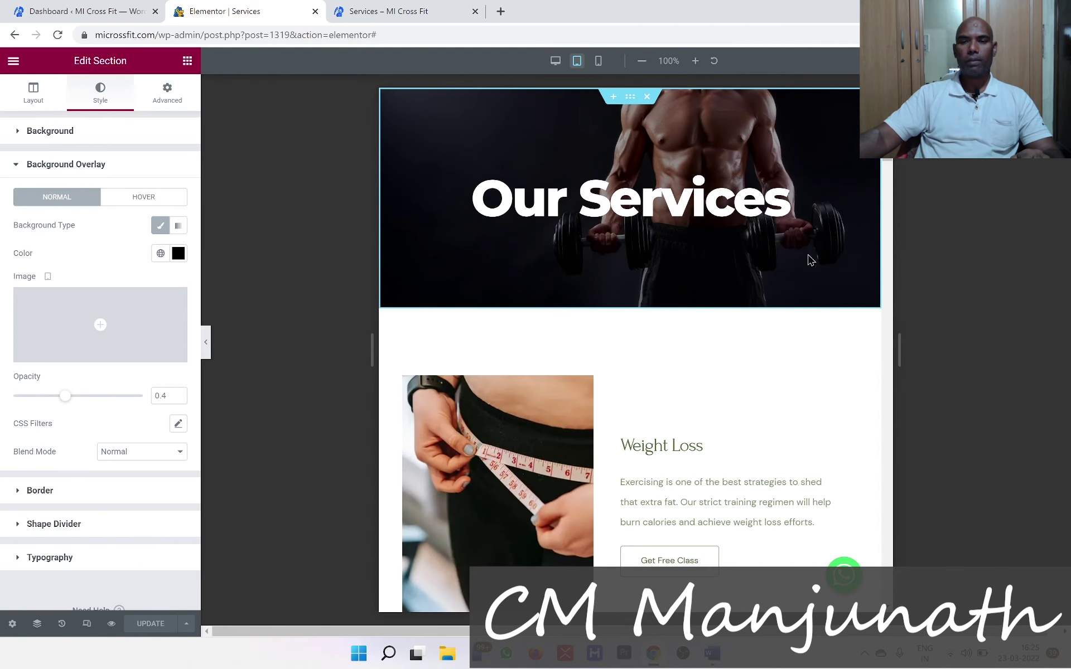
scroll(813, 340, down, 3)
scroll(849, 324, down, 4)
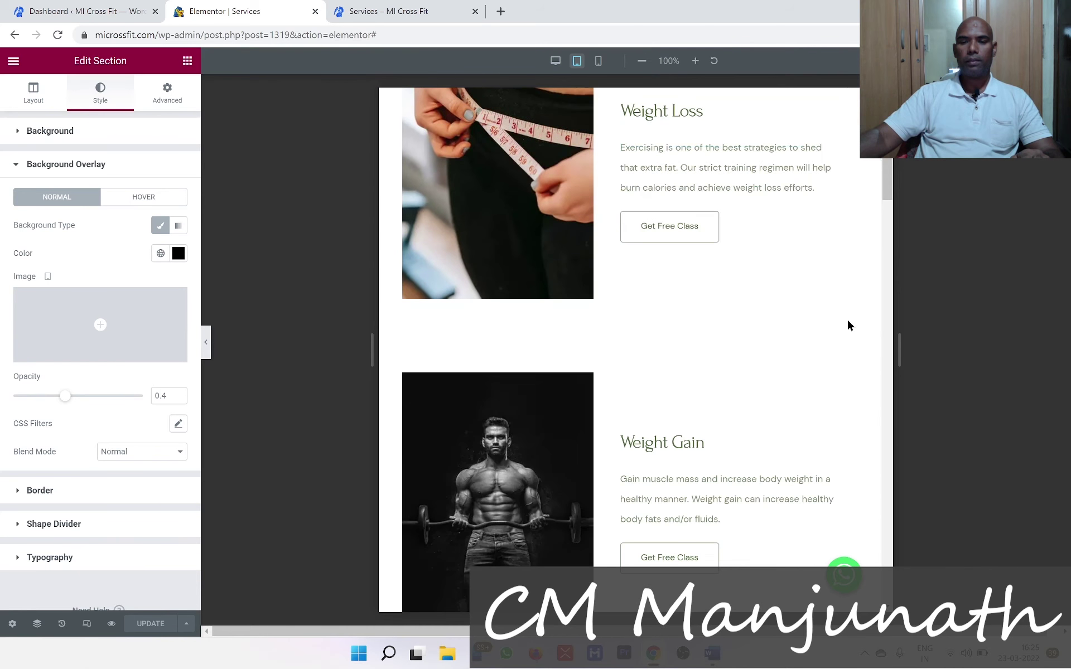
scroll(847, 325, down, 15)
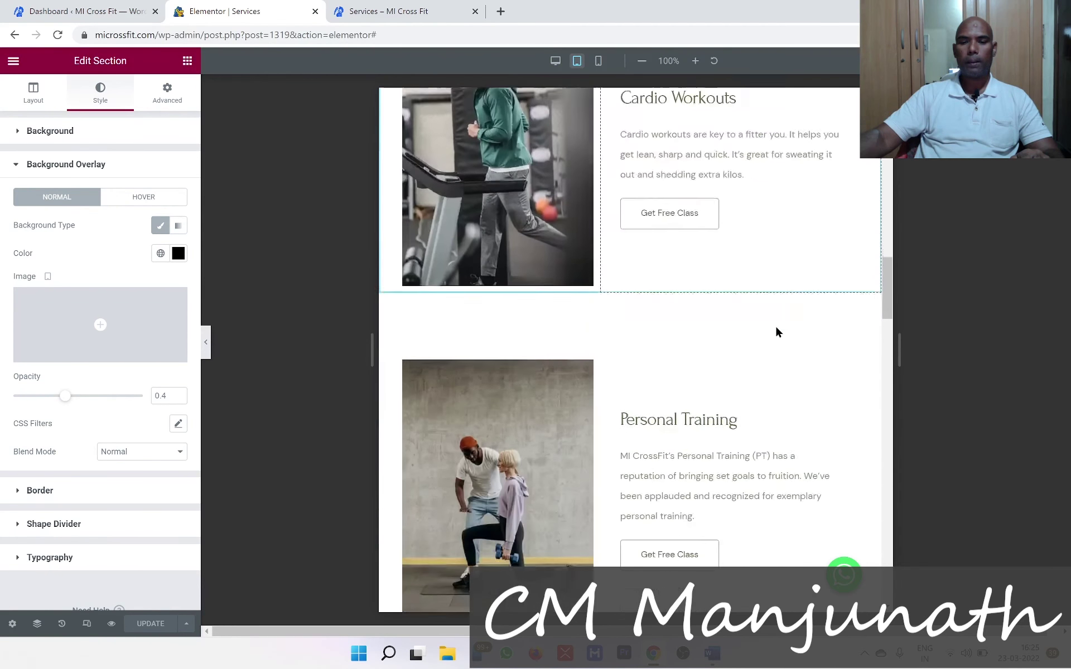
scroll(777, 331, down, 15)
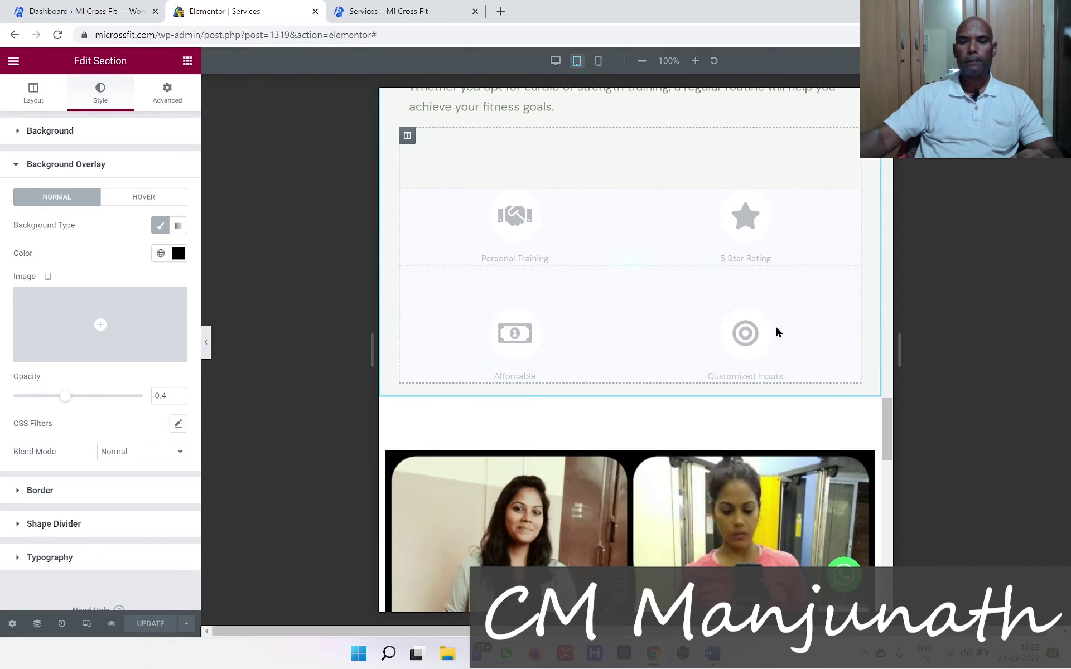
scroll(778, 331, down, 15)
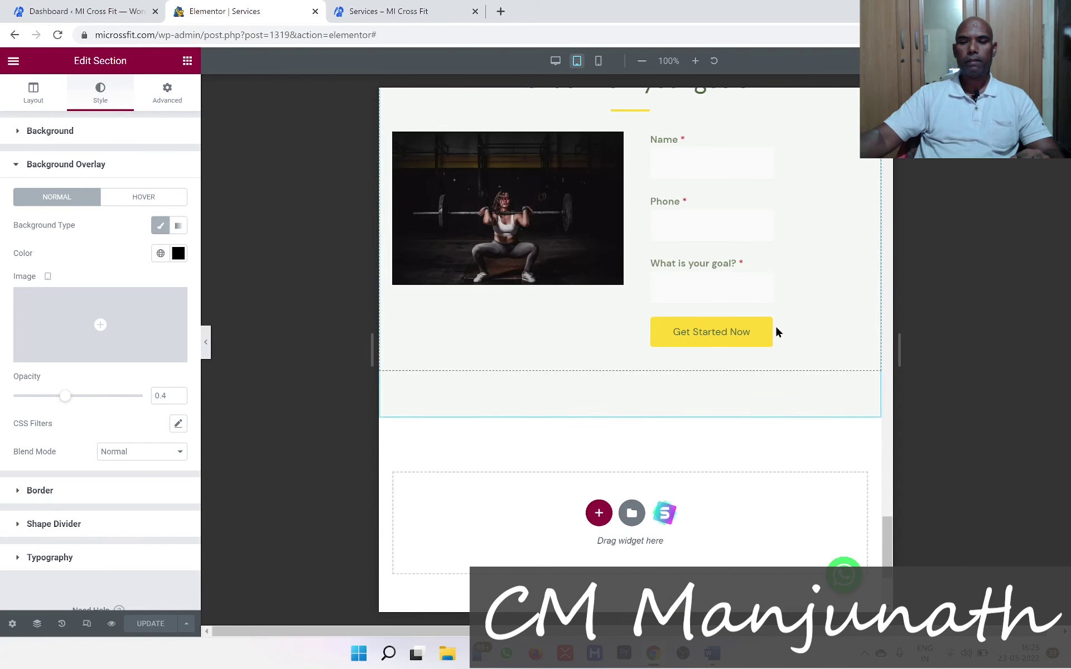
scroll(777, 332, down, 3)
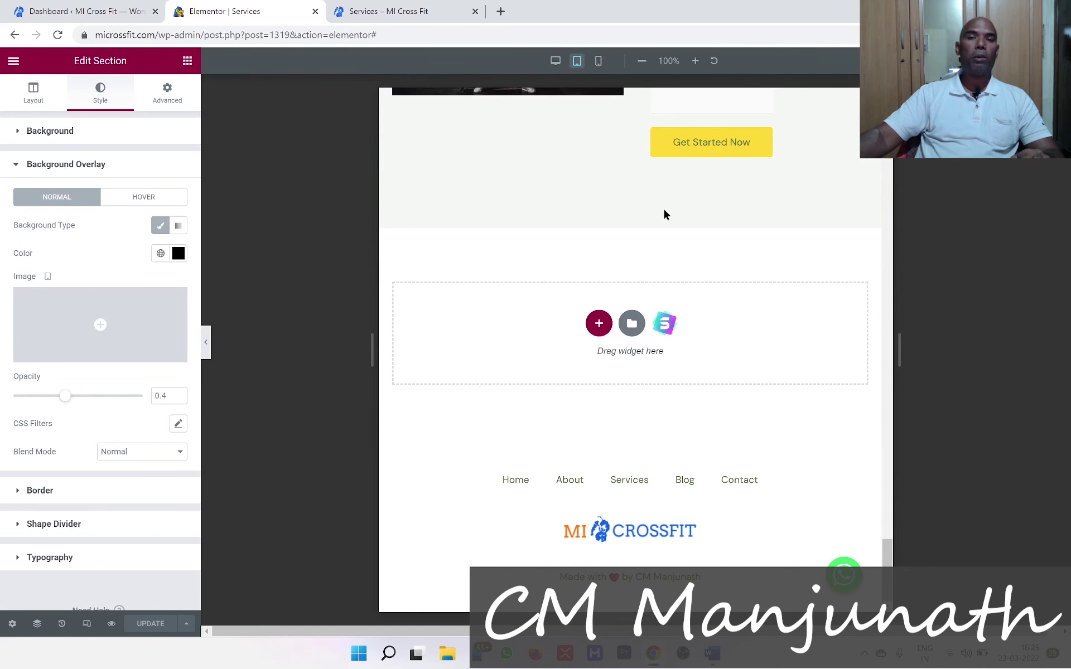
Step: In mobile view, shrink the Our Services heading to size 48 with -0.6 letter spacing and save
click(599, 60)
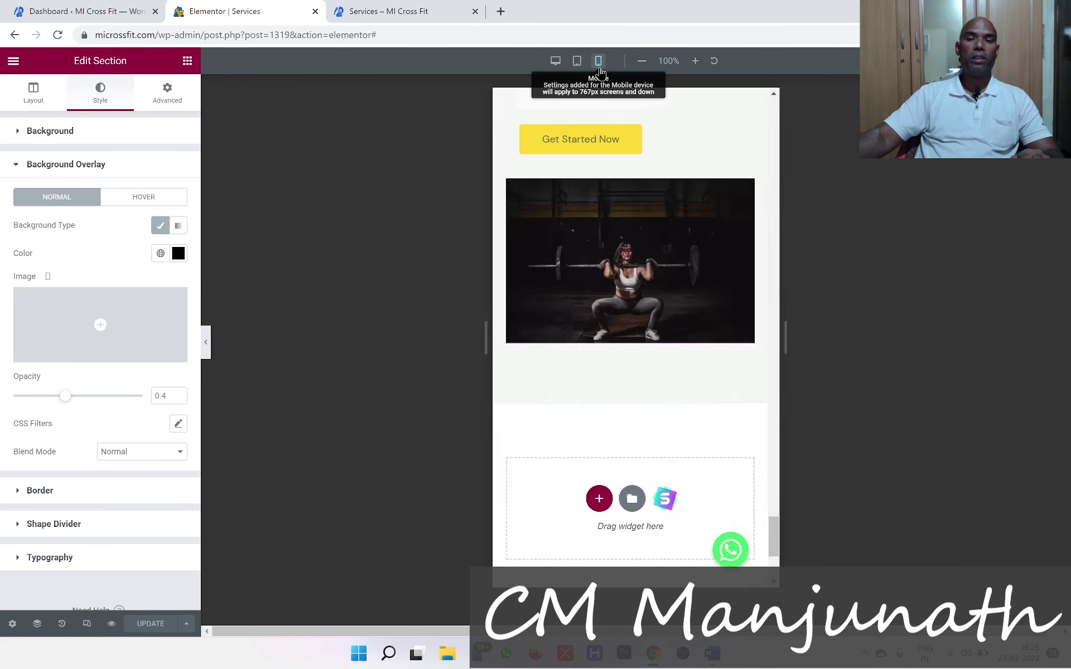
scroll(686, 310, up, 18)
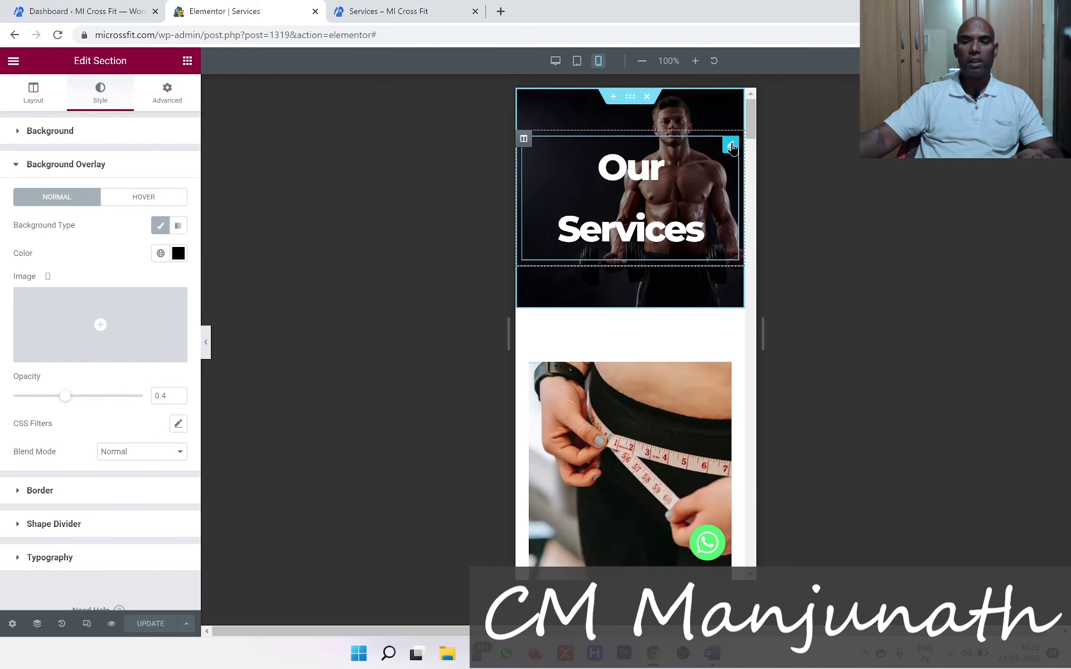
click(730, 146)
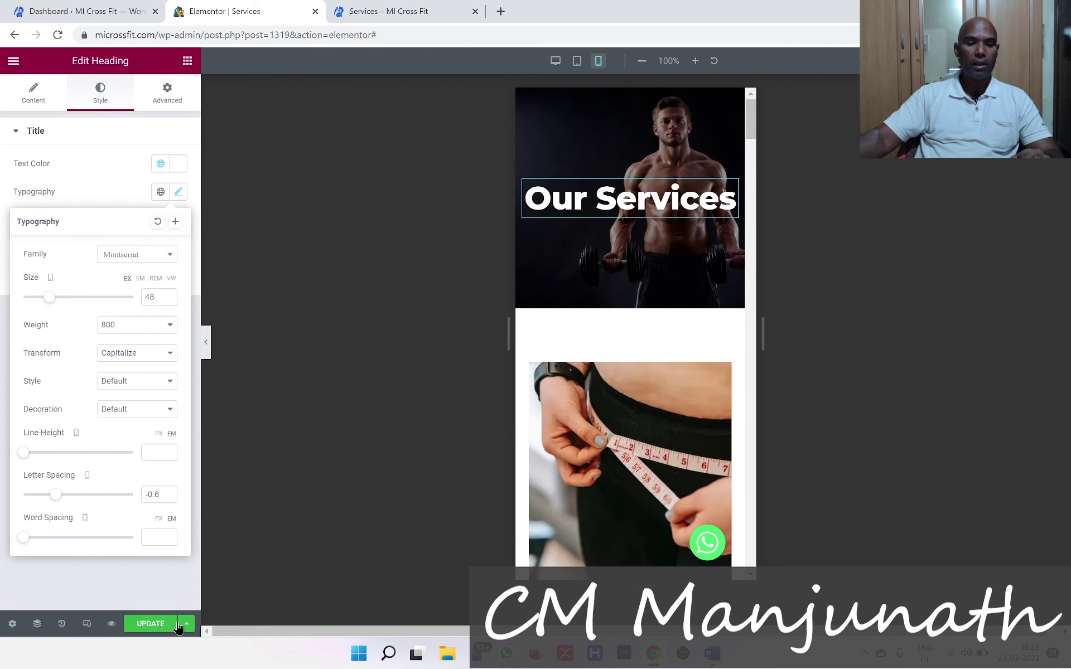
click(150, 624)
Step: Scroll down the mobile preview to review the service cards
scroll(678, 366, down, 4)
scroll(678, 366, down, 15)
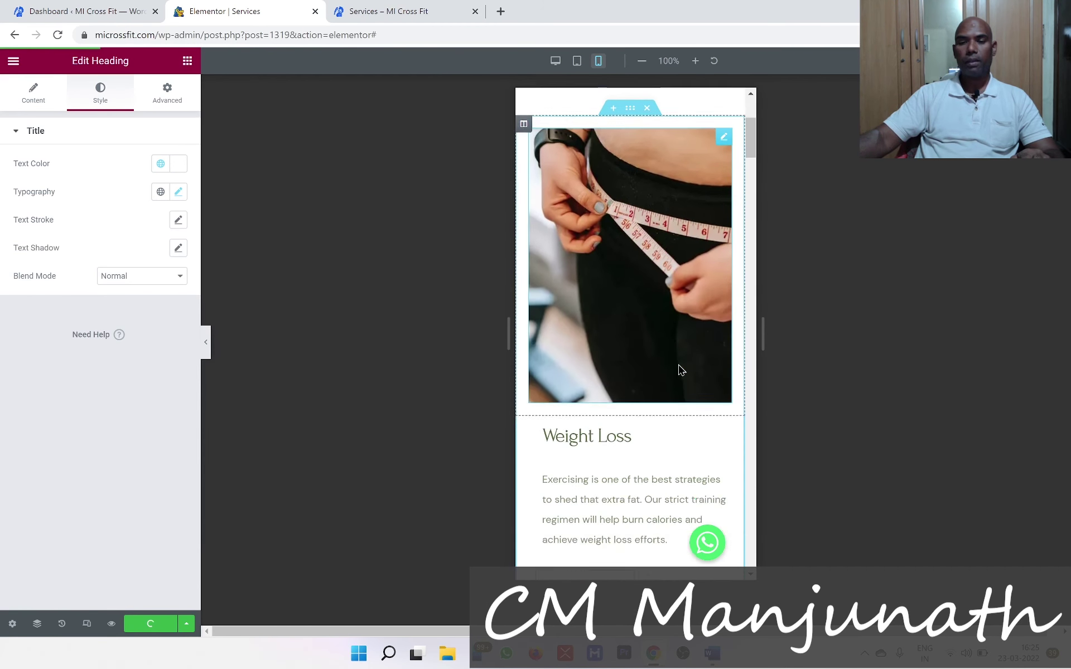
scroll(679, 365, down, 15)
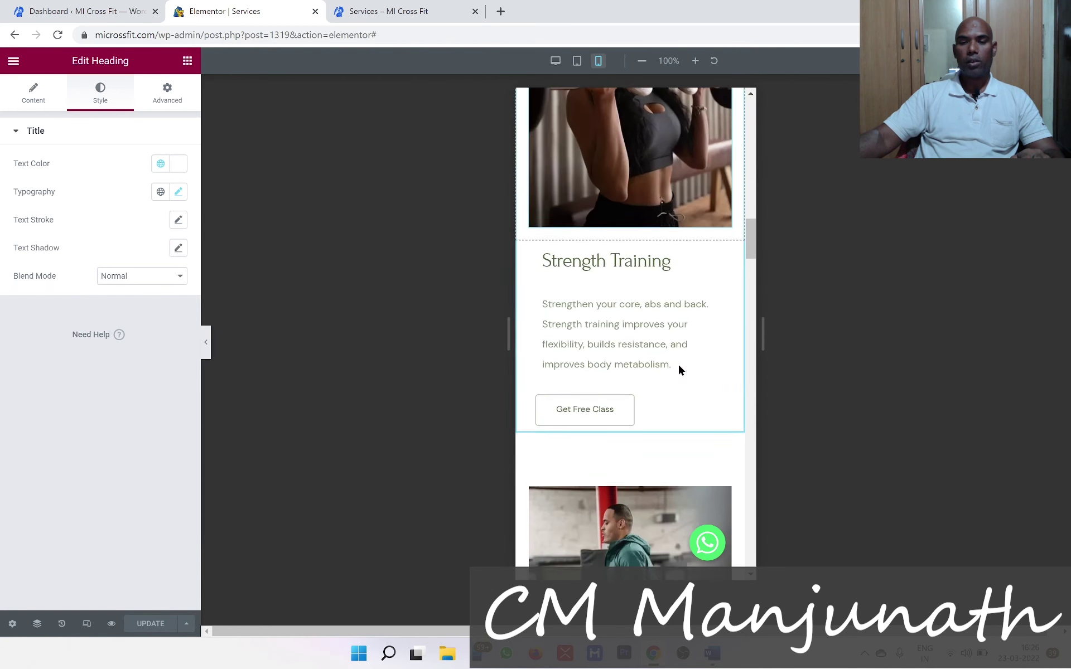